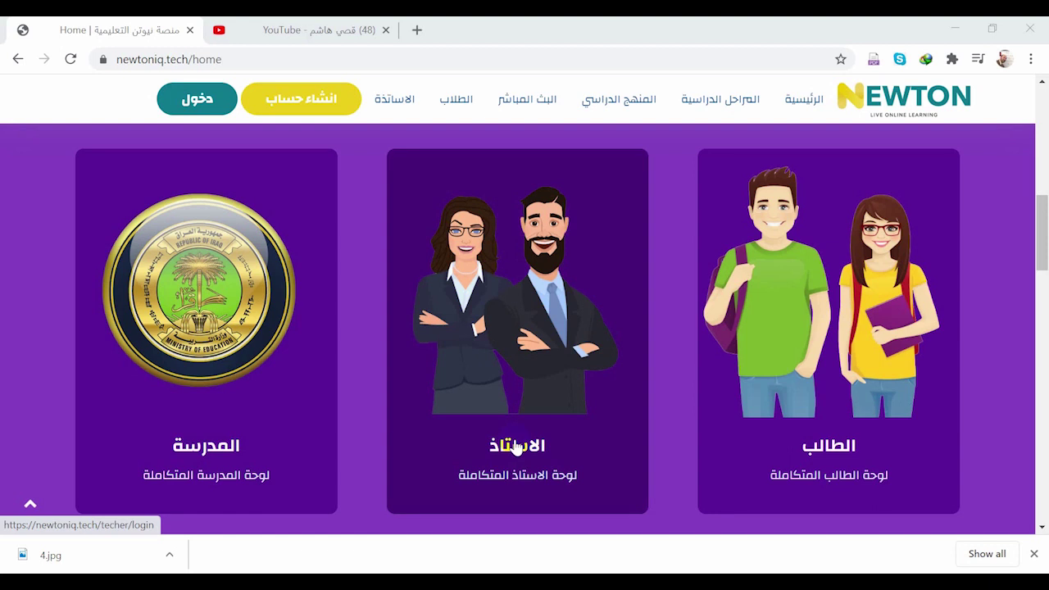
# From the Newton home page, open the teacher (الاستاذ) portal login
pyautogui.click(517, 447)
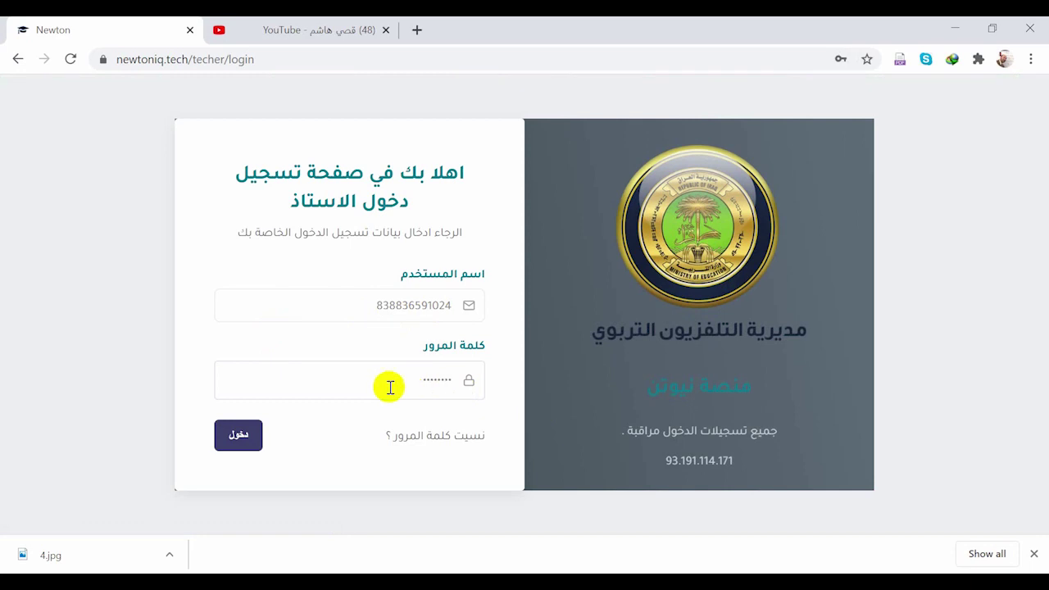
# Log in as the teacher and review the dashboard's 13 students, 60 classes and ministry directives
pyautogui.click(245, 435)
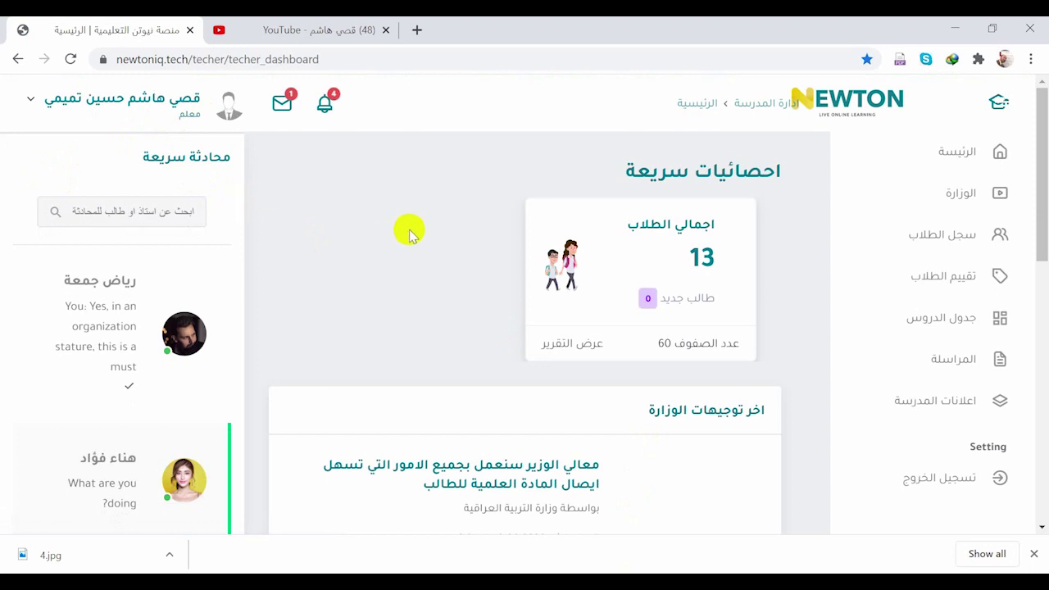
pyautogui.scroll(-7, 410, 233)
pyautogui.scroll(-2, 412, 242)
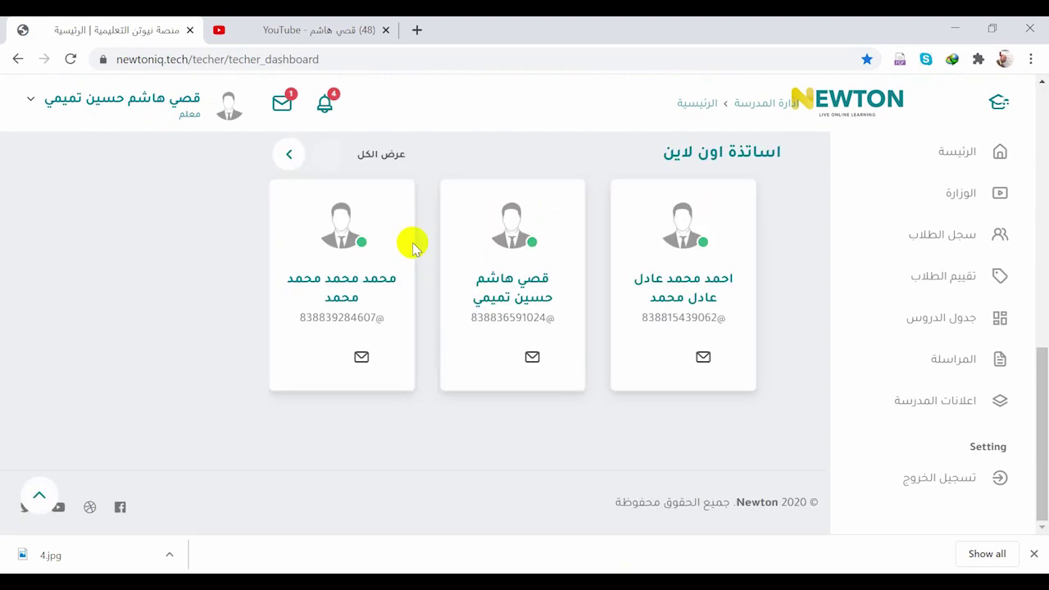
pyautogui.scroll(7, 413, 246)
pyautogui.scroll(-4, 412, 246)
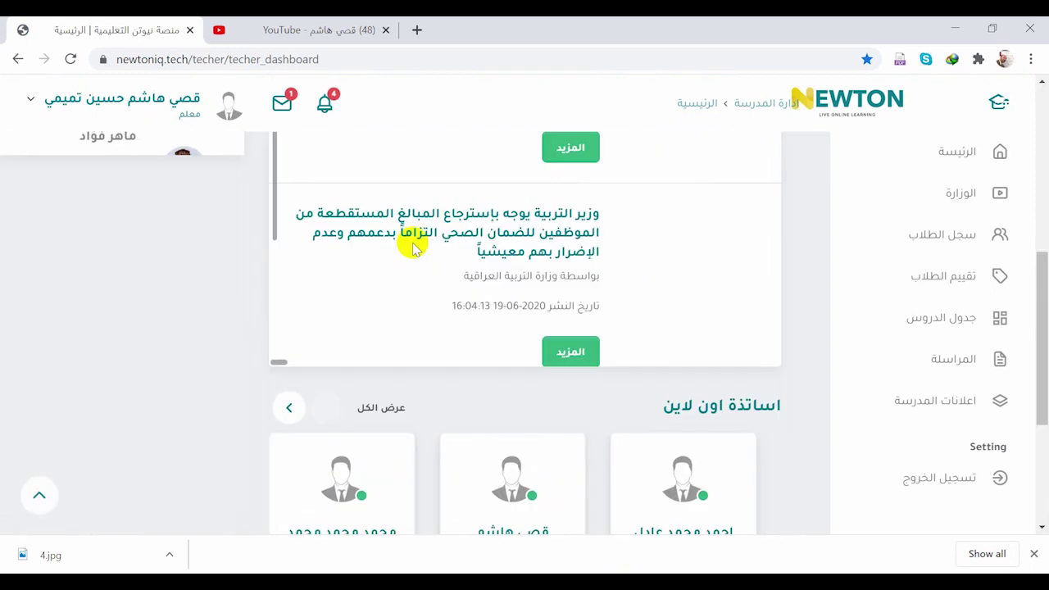
pyautogui.scroll(-5, 413, 245)
pyautogui.scroll(7, 421, 229)
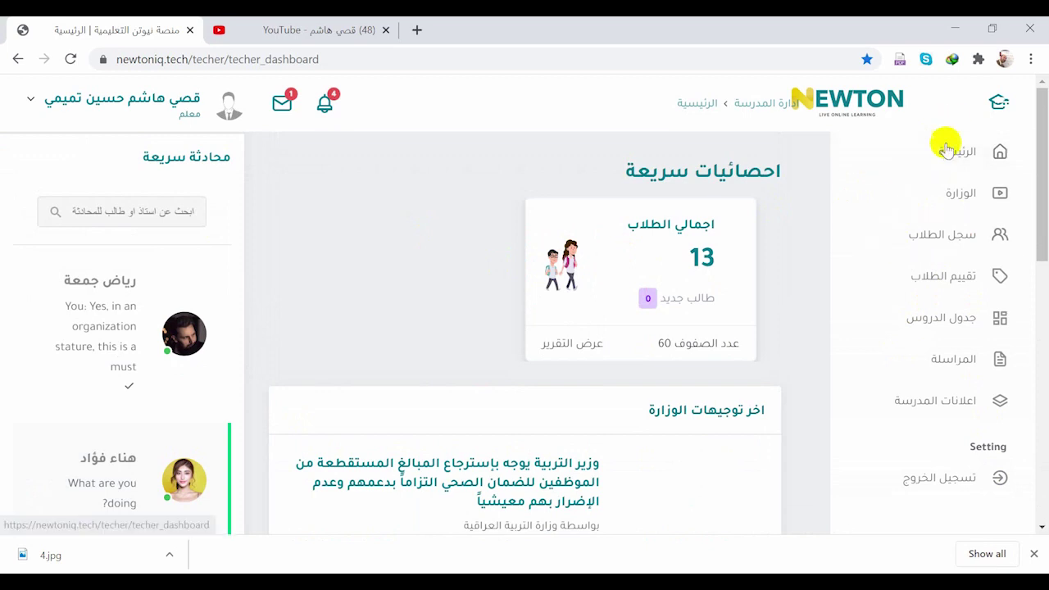
pyautogui.click(945, 153)
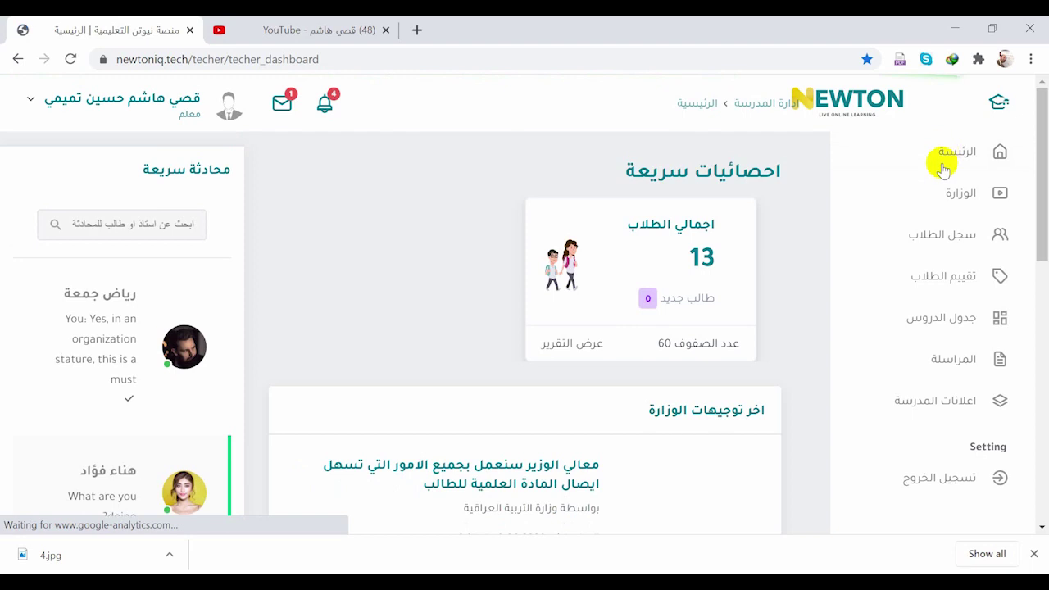
# Open the Ministry page with 290 sent, 20 received messages and 120 live conversations
pyautogui.click(947, 195)
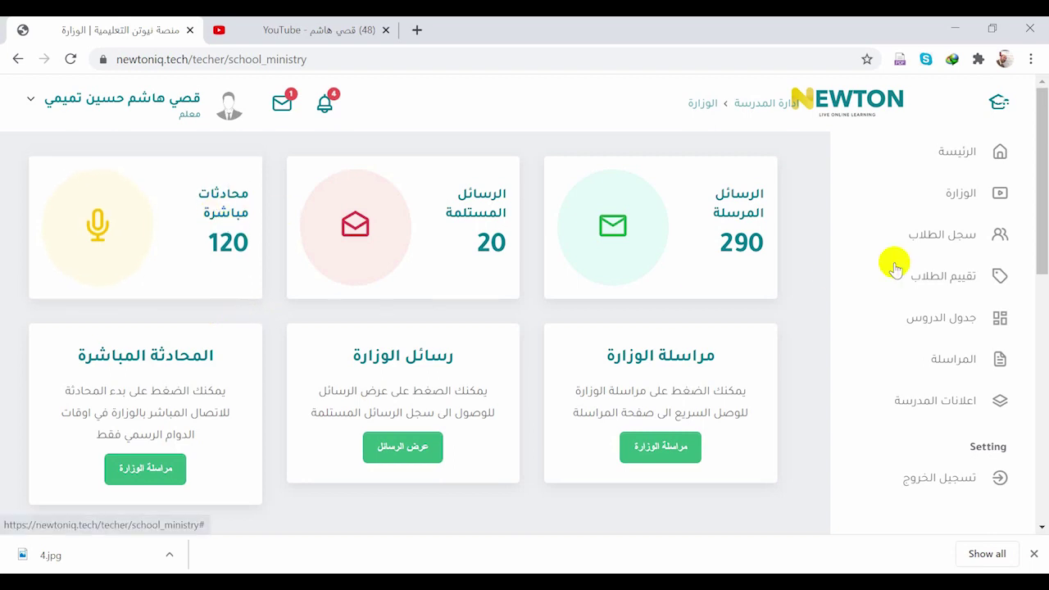
# Browse the student records, try the first student's evaluation, then open the lesson schedule
pyautogui.click(943, 235)
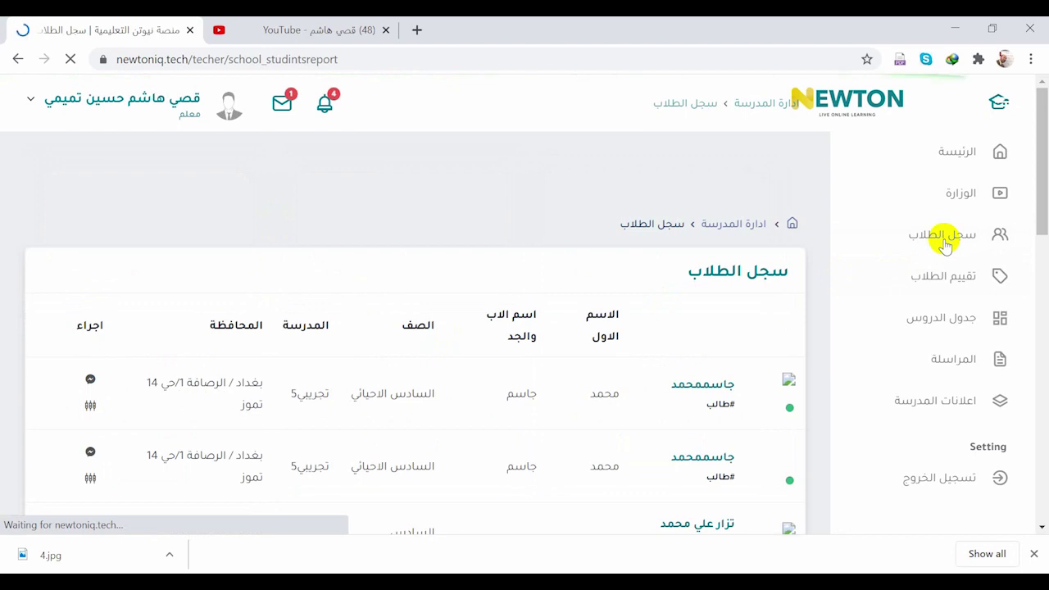
pyautogui.scroll(-7, 602, 398)
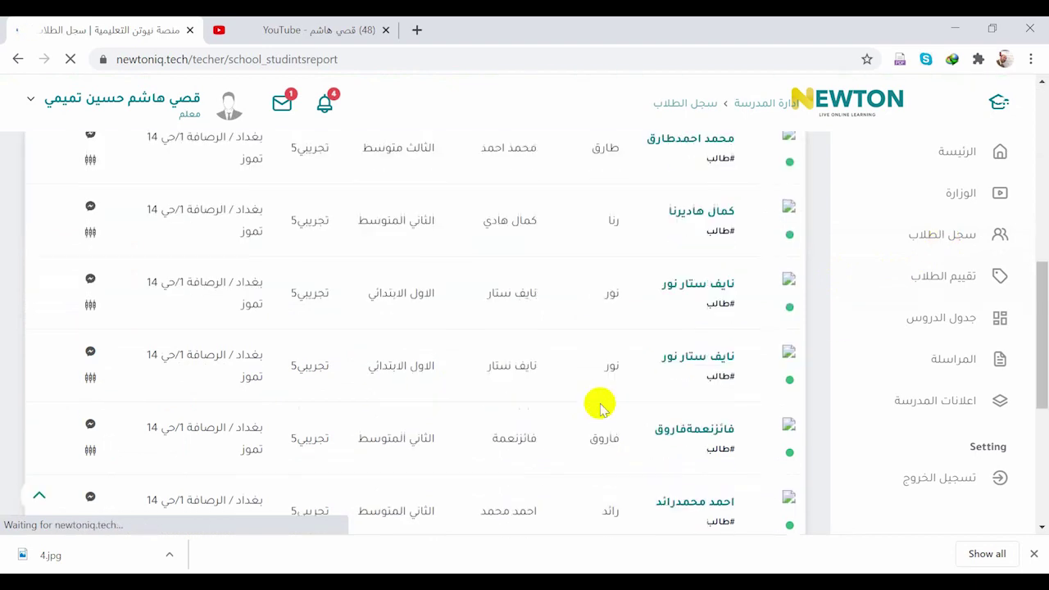
pyautogui.scroll(-4, 600, 404)
pyautogui.scroll(10, 601, 404)
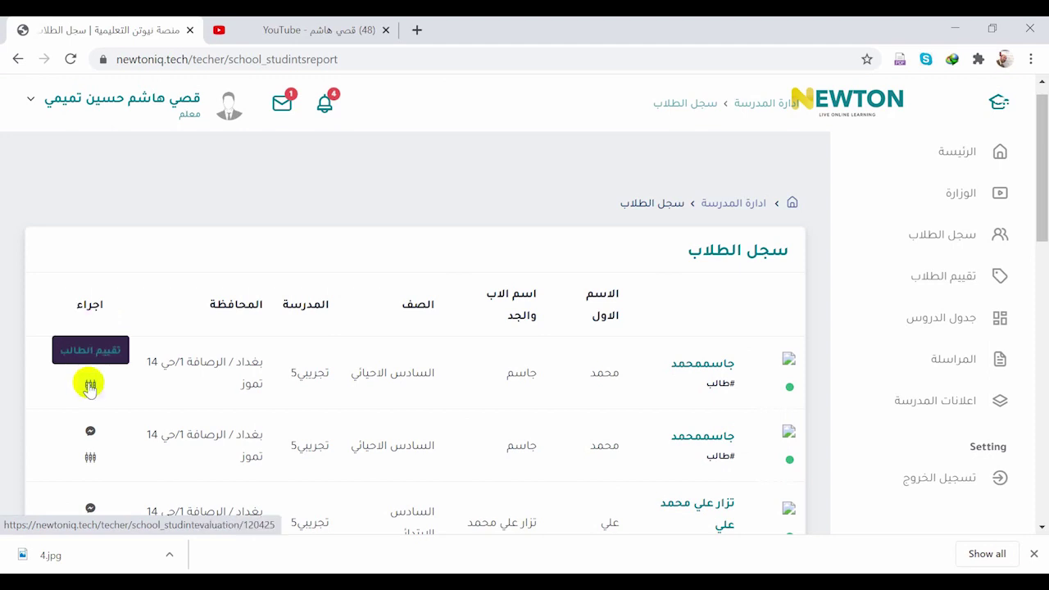
pyautogui.click(91, 385)
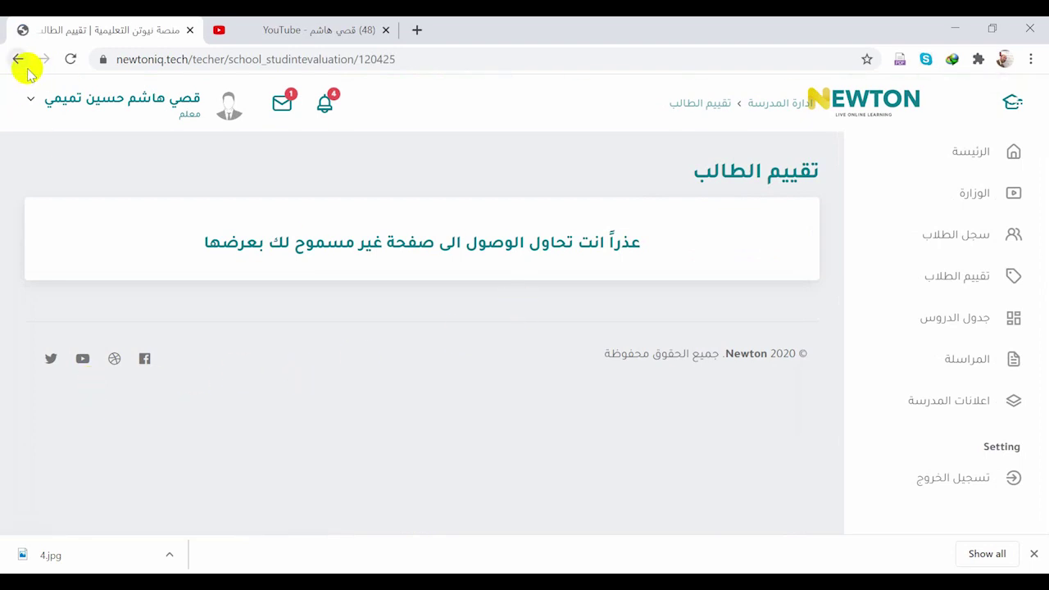
pyautogui.click(971, 314)
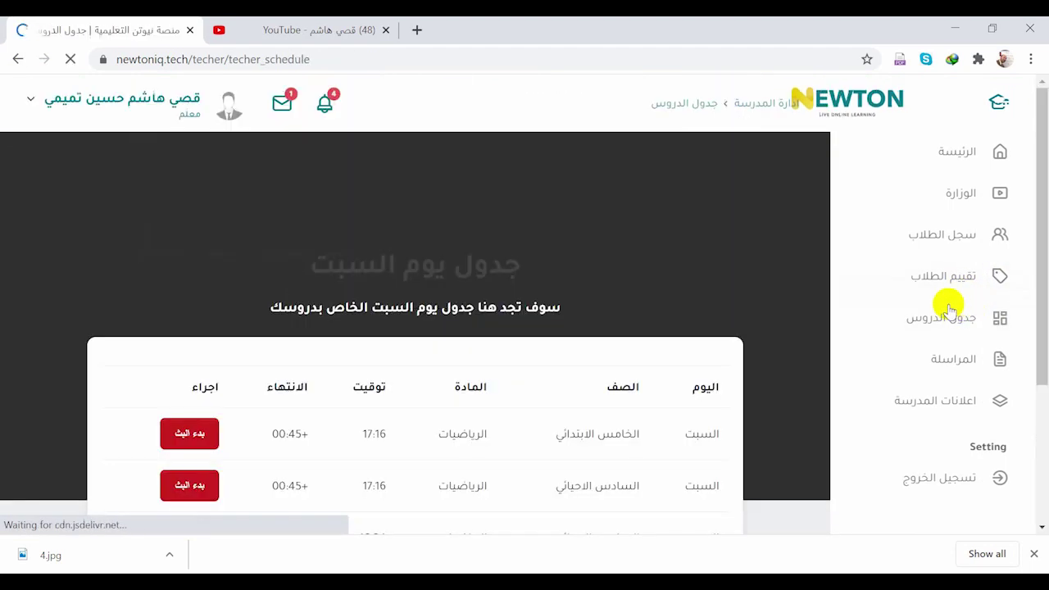
# Start broadcasting the sixth-grade mathematics lesson from the schedule's second Saturday row
pyautogui.scroll(-3, 650, 443)
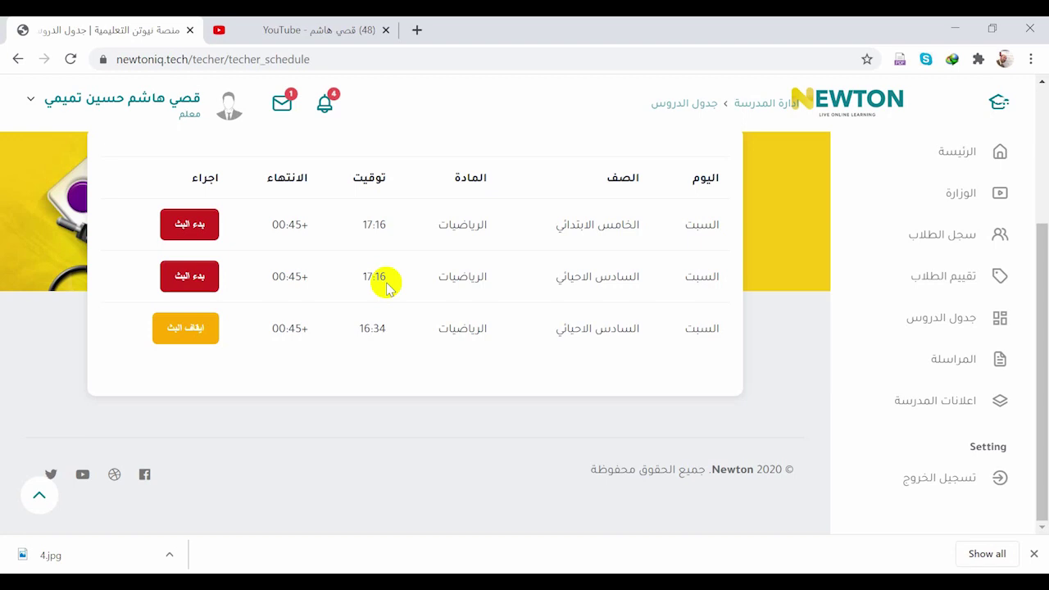
pyautogui.click(191, 279)
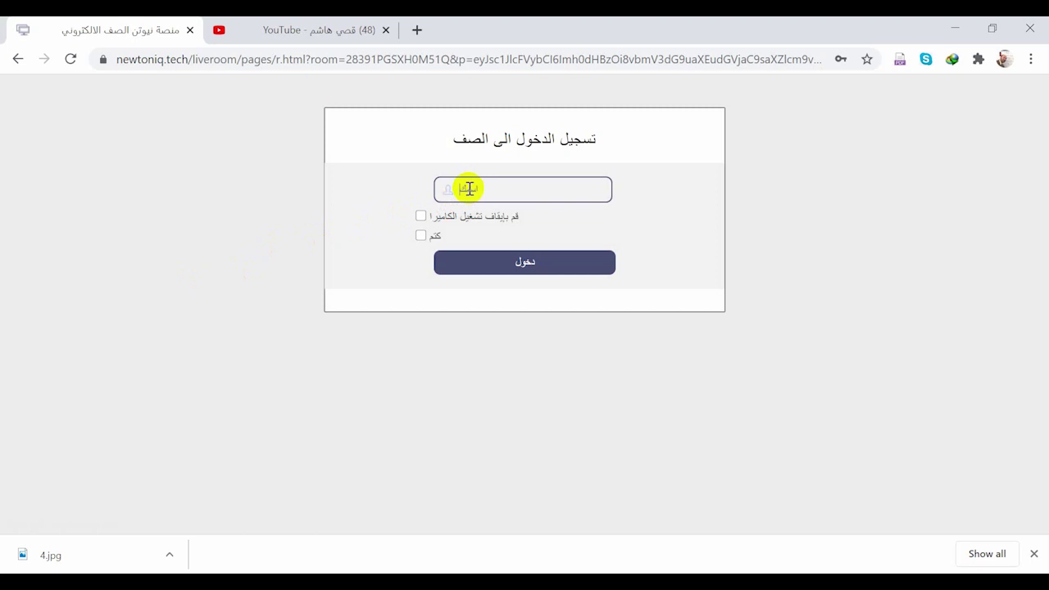
# Fill in the teacher's full name from autofill and enter the live classroom
pyautogui.write('قصي هاشم حسين تميمي')
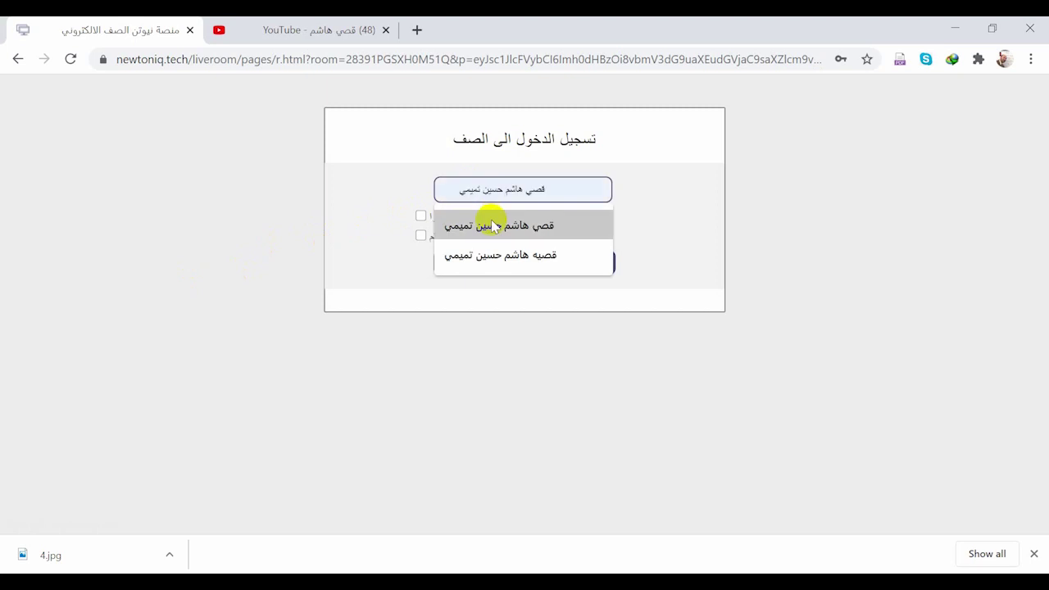
pyautogui.click(504, 235)
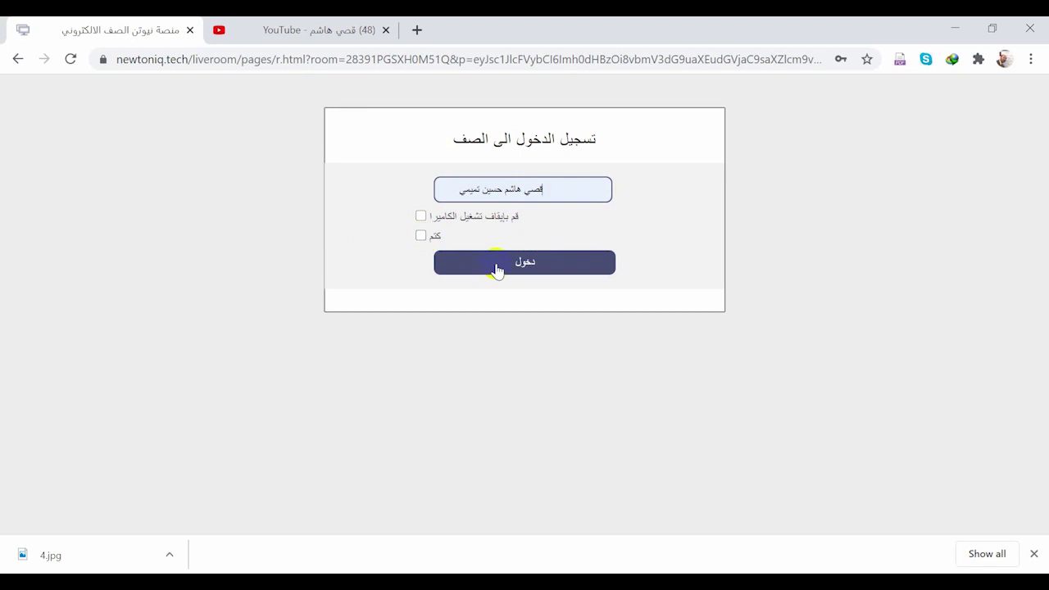
pyautogui.click(497, 266)
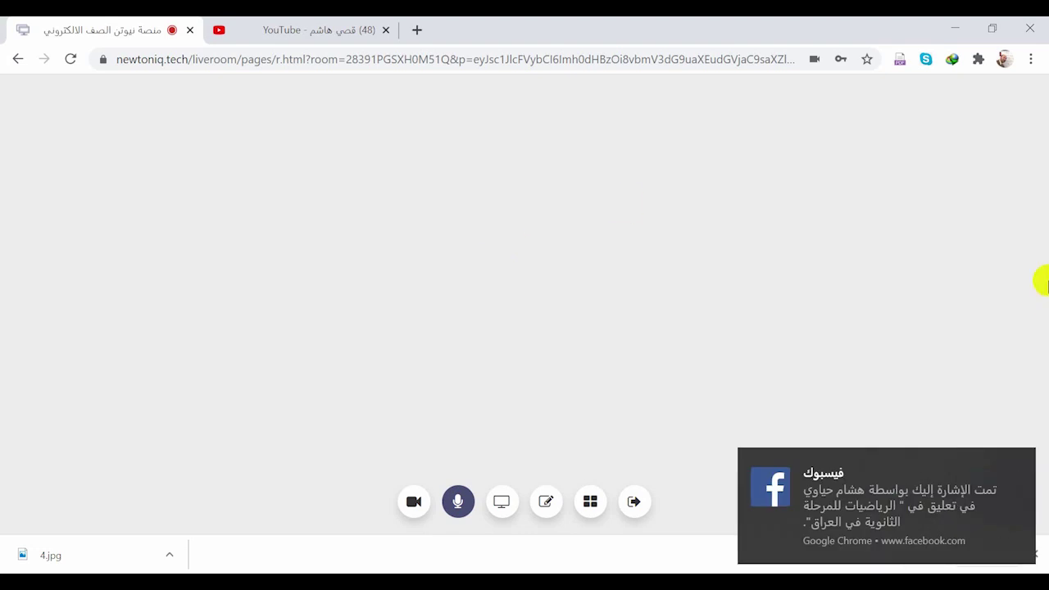
# Dismiss the Facebook notification and switch on the teacher's webcam feed in the room
pyautogui.click(1021, 465)
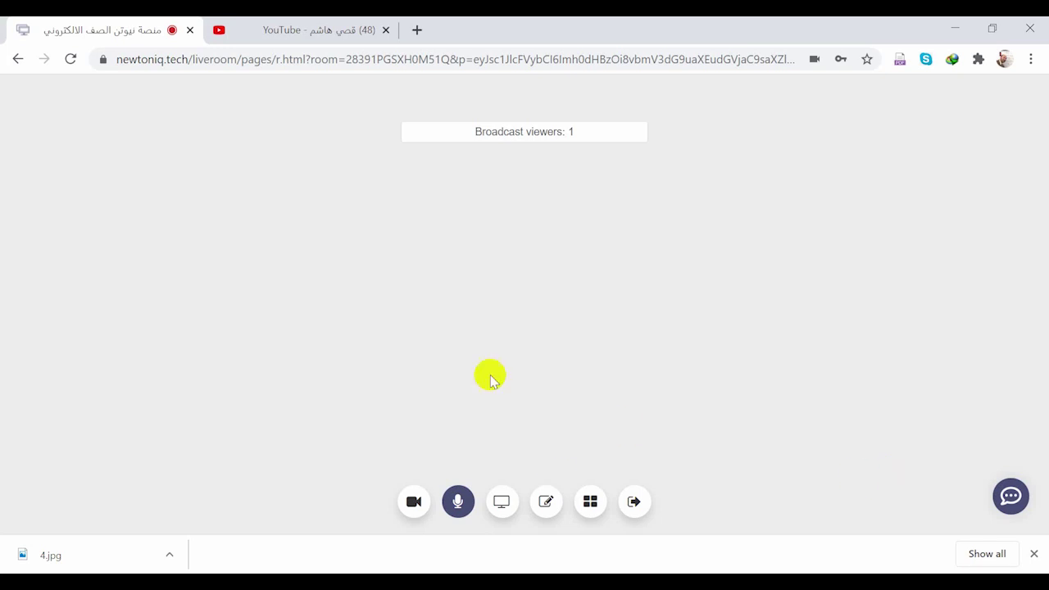
pyautogui.click(591, 502)
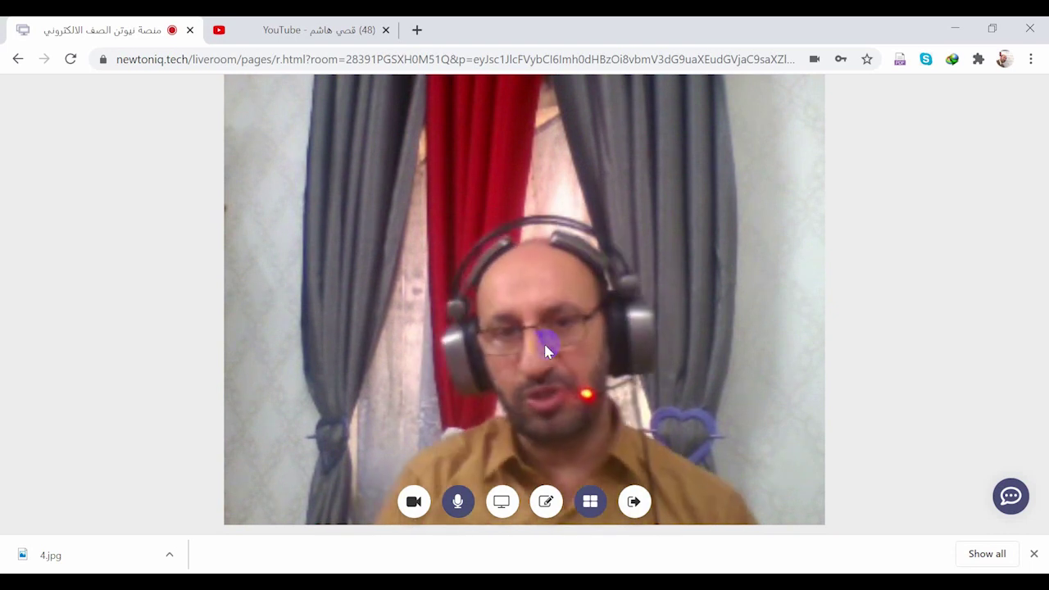
pyautogui.click(414, 506)
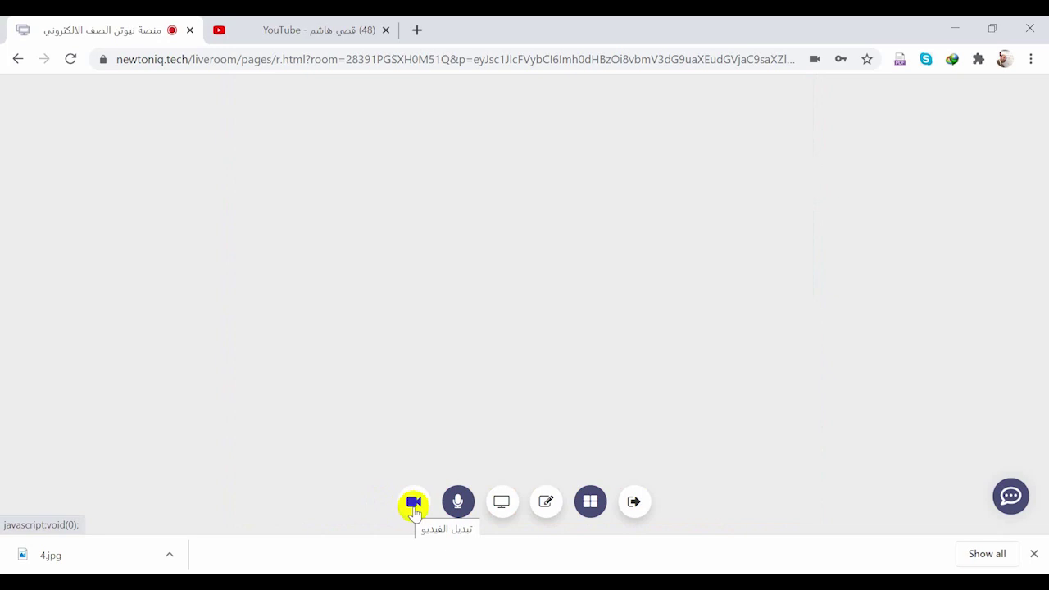
pyautogui.click(456, 507)
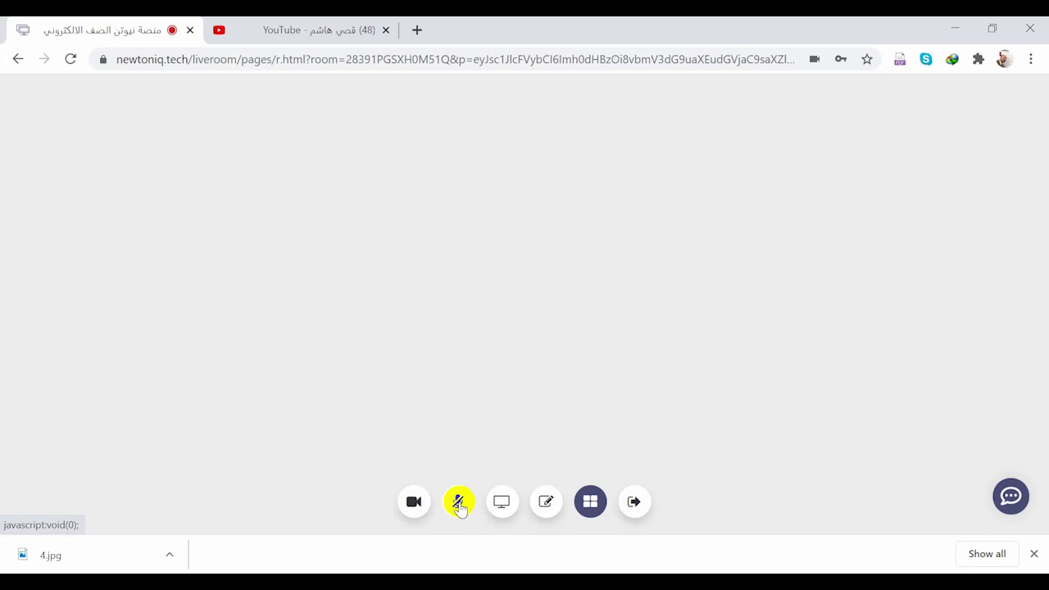
pyautogui.click(459, 504)
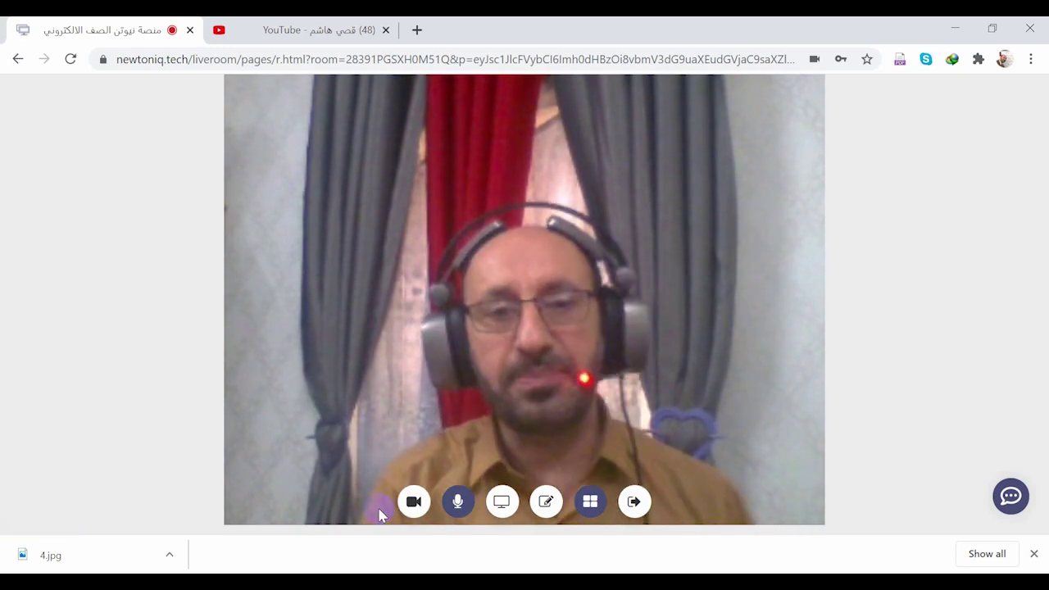
pyautogui.click(403, 513)
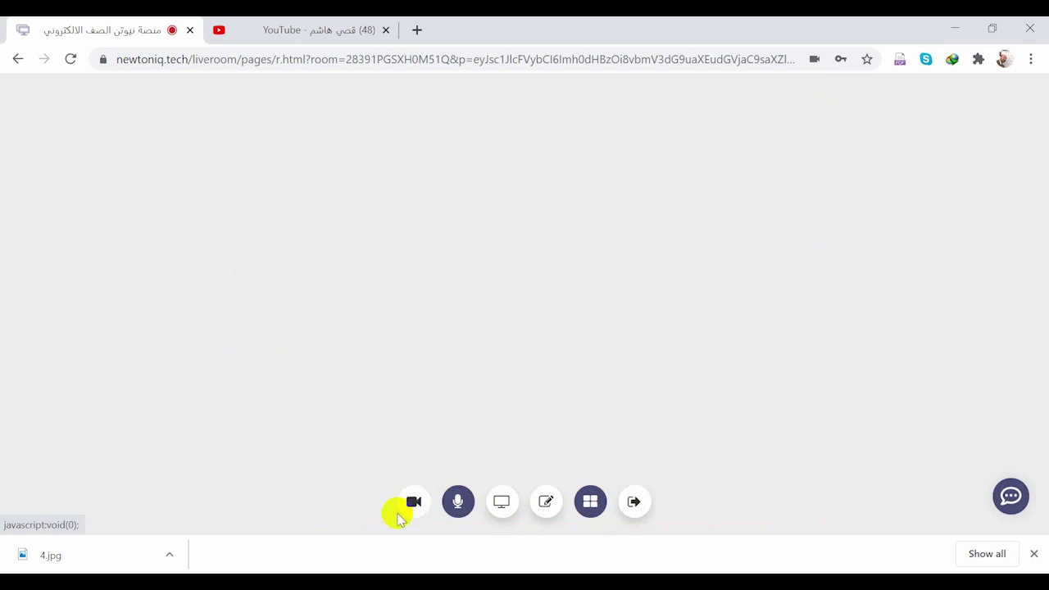
pyautogui.click(414, 503)
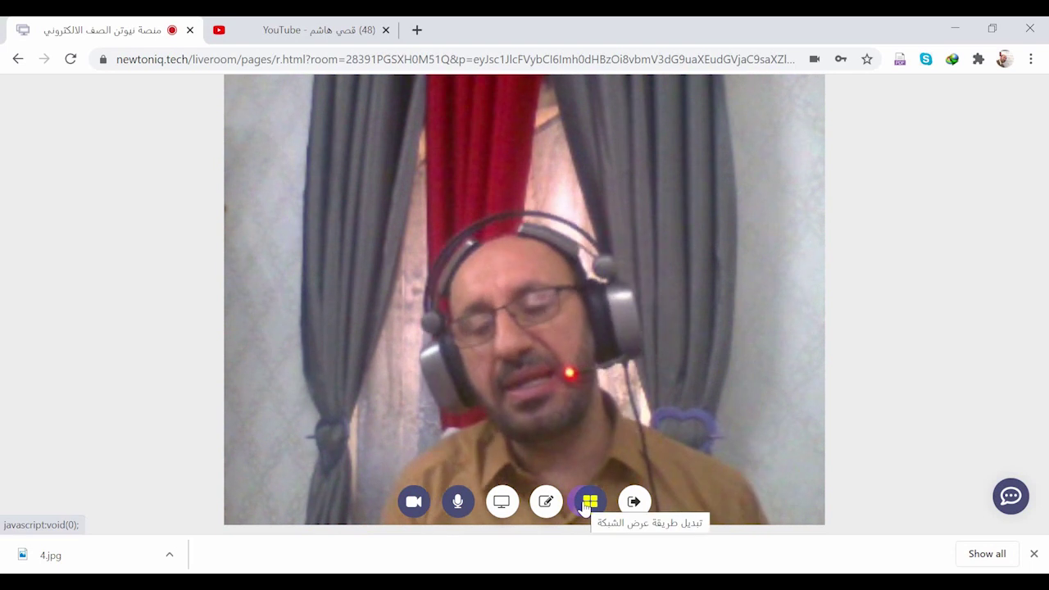
pyautogui.click(587, 504)
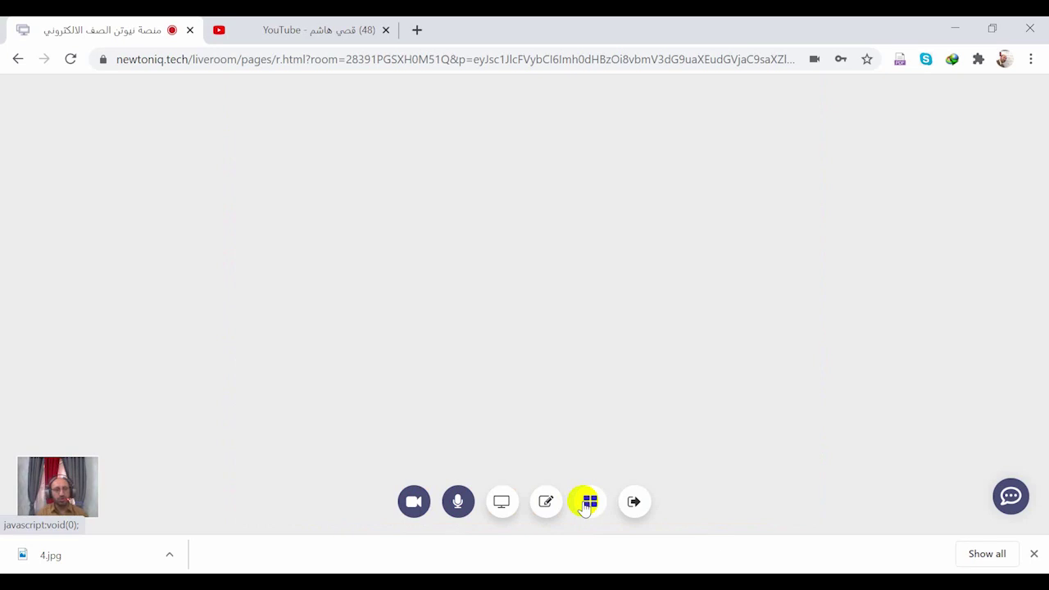
pyautogui.click(587, 504)
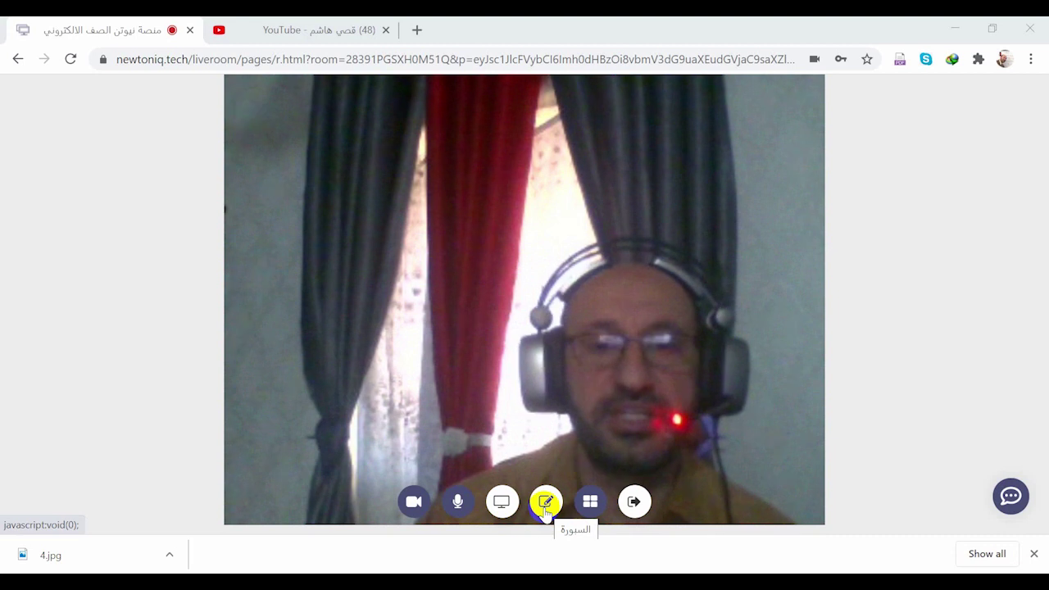
pyautogui.click(545, 503)
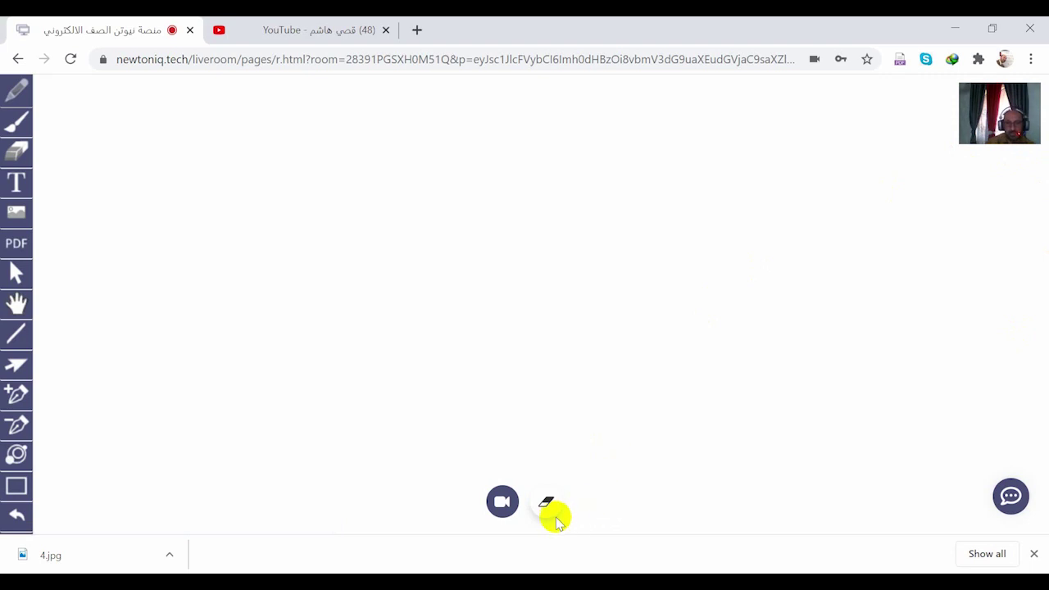
pyautogui.click(500, 510)
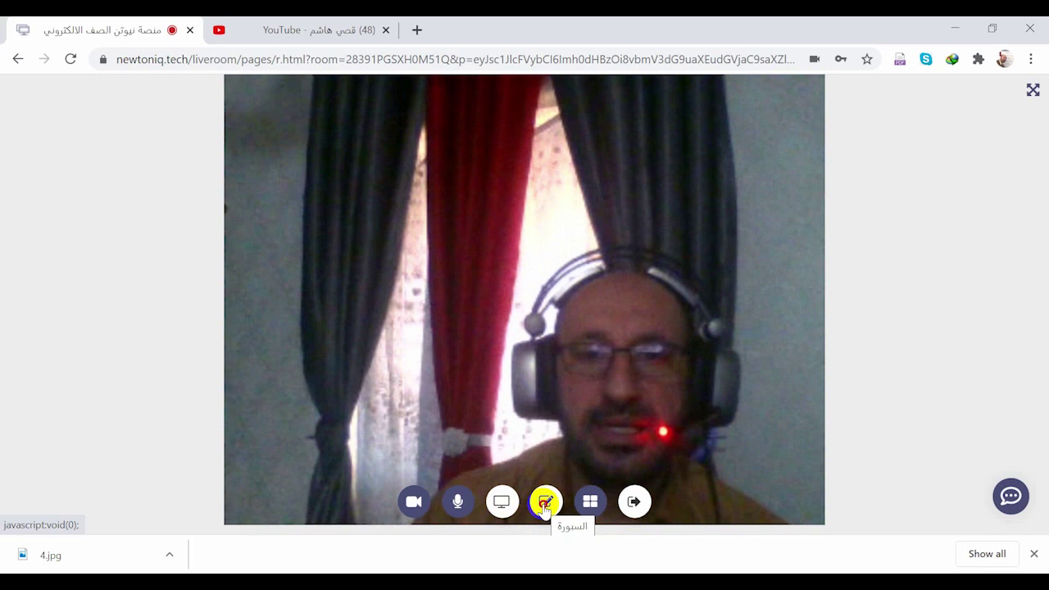
# Switch the live room from the webcam to the blank shared whiteboard
pyautogui.click(545, 507)
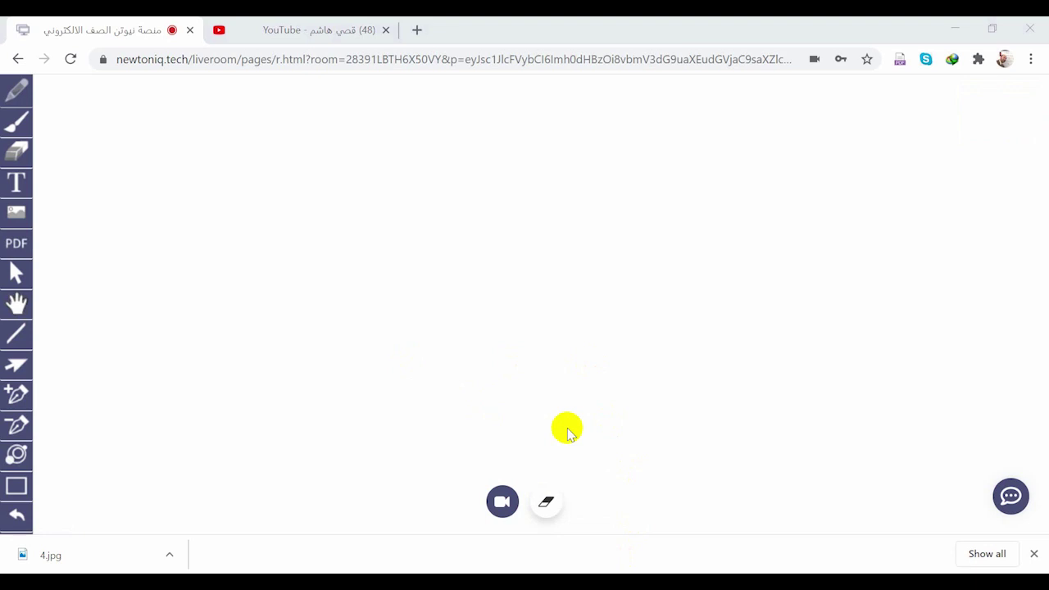
# Draw four short blue pencil lines across the top of the whiteboard
pyautogui.click(16, 91)
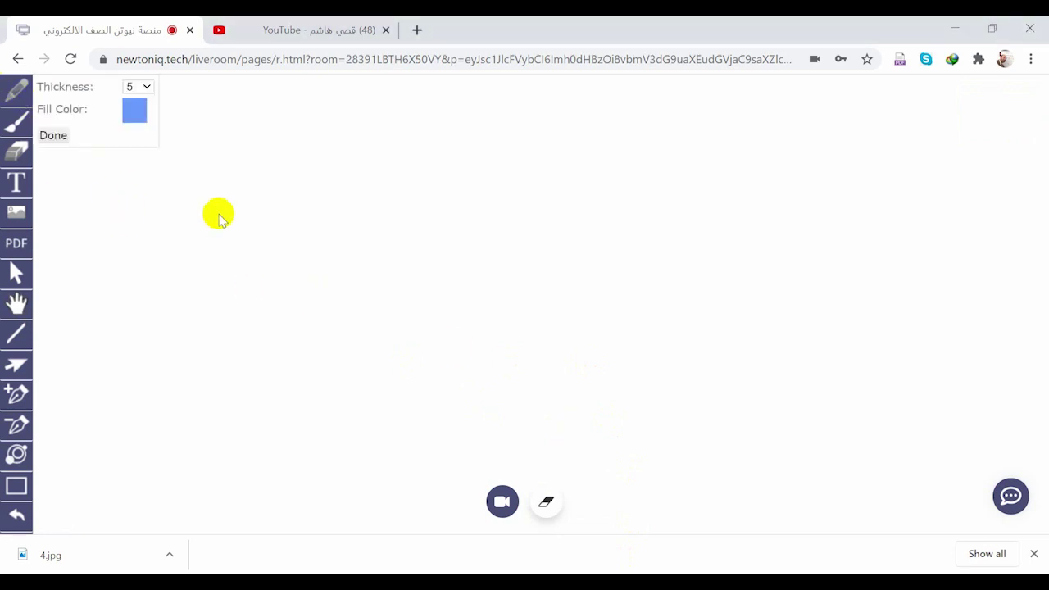
pyautogui.moveTo(410, 129); pyautogui.dragTo(385, 183)
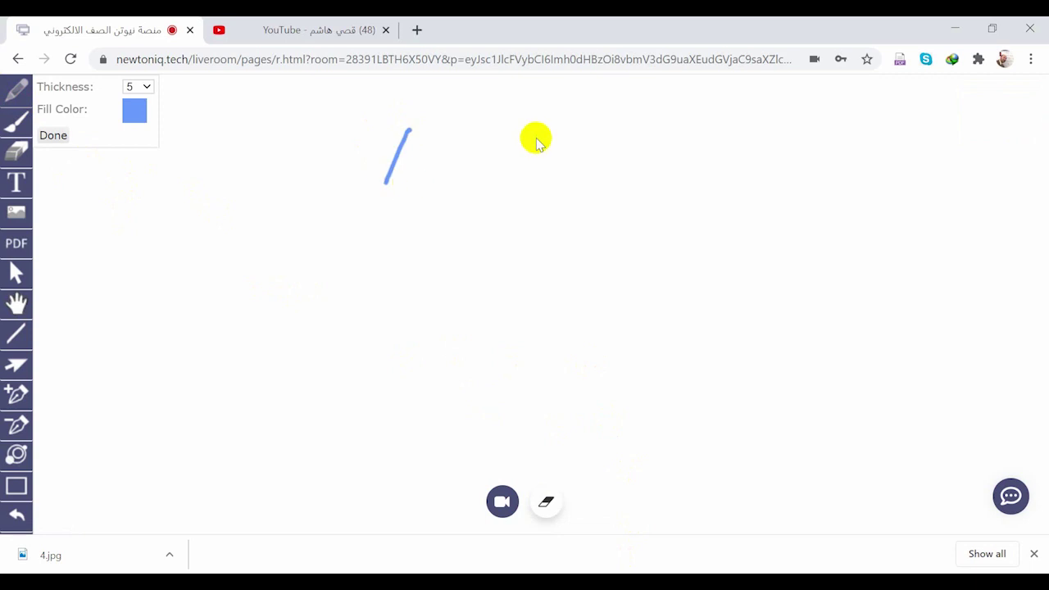
pyautogui.moveTo(536, 138); pyautogui.dragTo(504, 198)
pyautogui.moveTo(647, 152); pyautogui.dragTo(624, 208)
pyautogui.moveTo(766, 150); pyautogui.dragTo(742, 187)
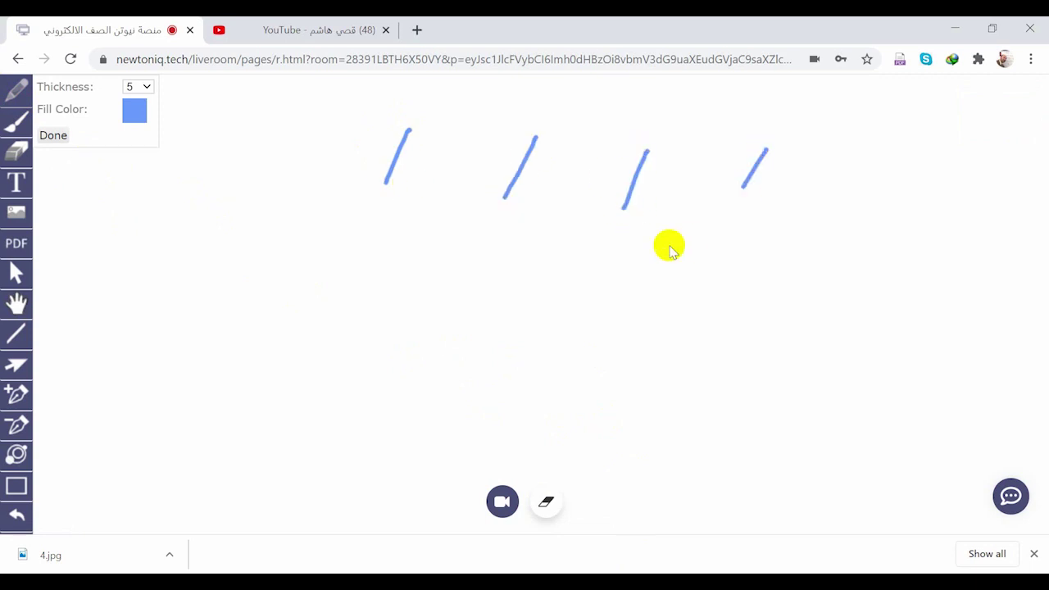
# Paint seven pink brush strokes on the left, changing colours in the Fill Color palette
pyautogui.click(16, 121)
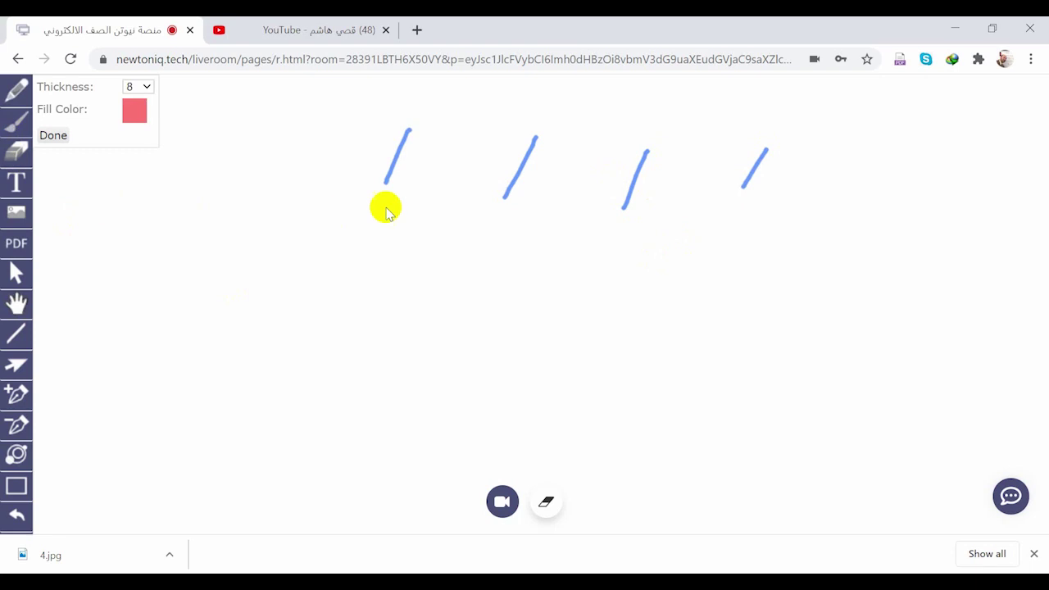
pyautogui.moveTo(341, 223); pyautogui.dragTo(341, 291)
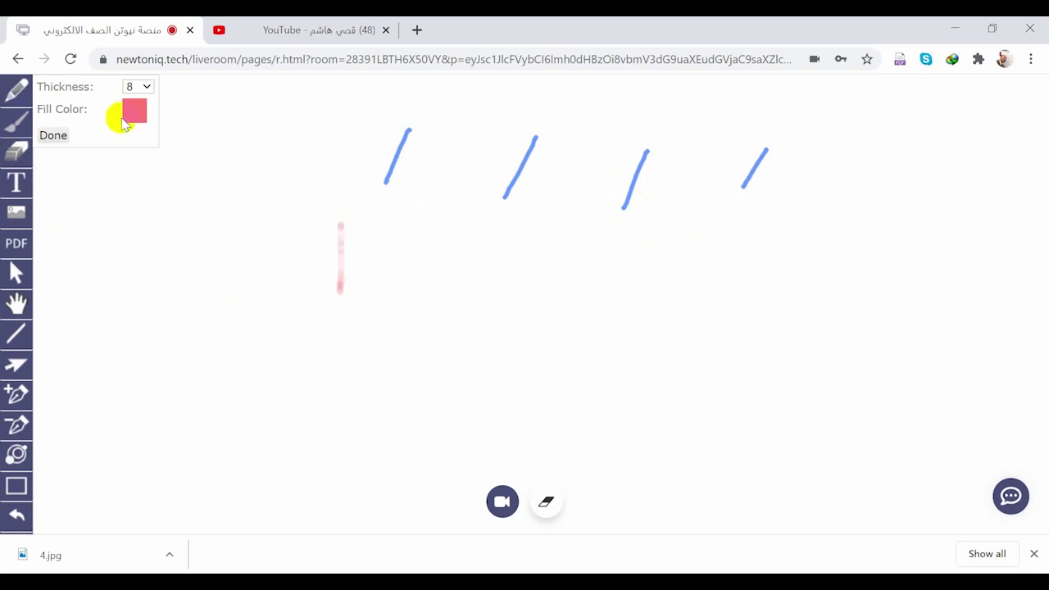
pyautogui.click(123, 122)
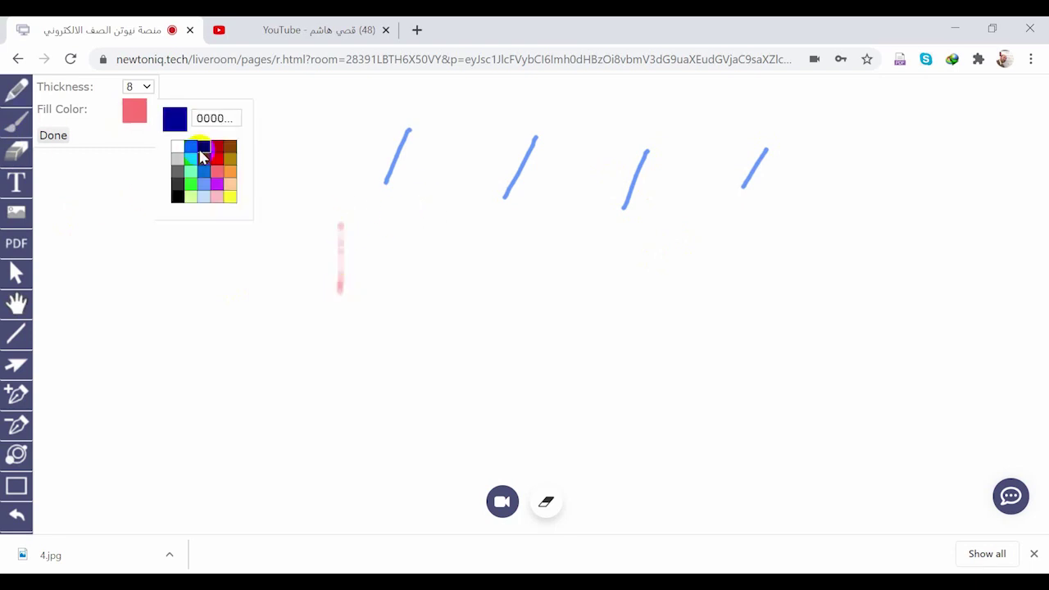
pyautogui.click(202, 148)
pyautogui.moveTo(448, 255); pyautogui.dragTo(395, 312)
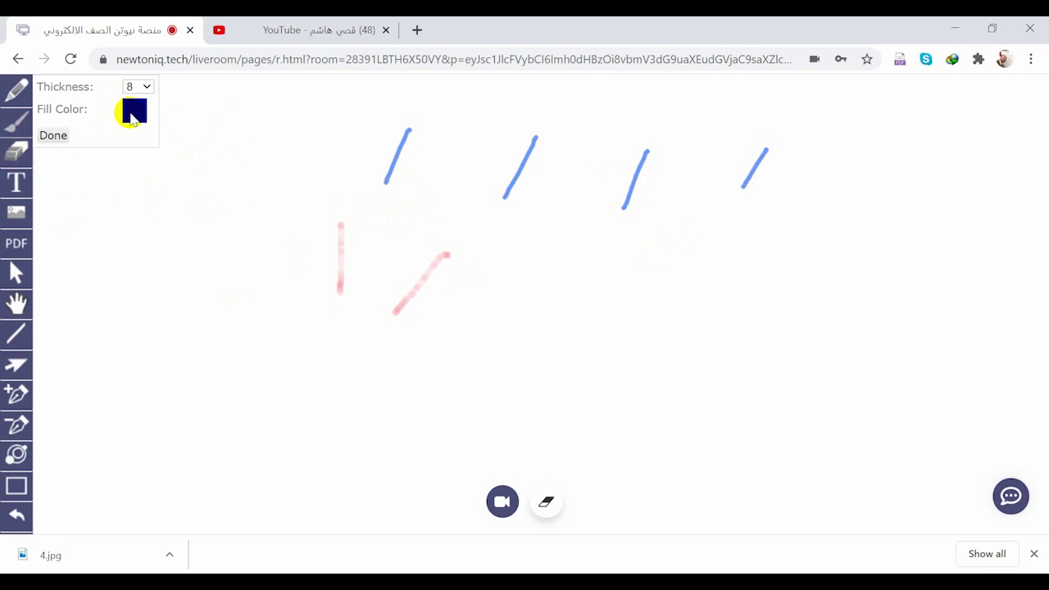
pyautogui.click(132, 118)
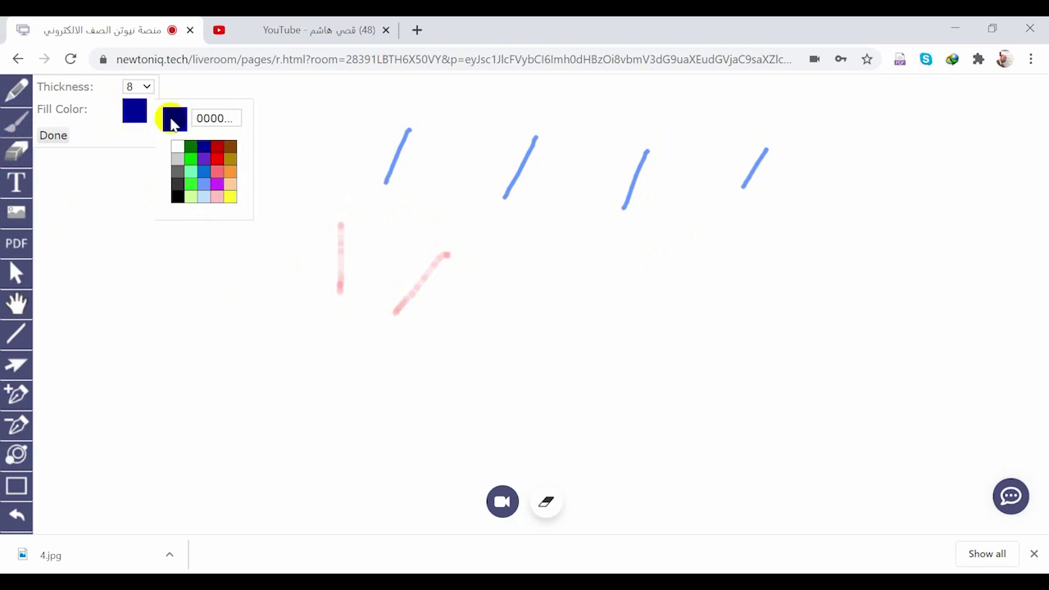
pyautogui.moveTo(320, 232); pyautogui.dragTo(280, 316)
pyautogui.moveTo(258, 258); pyautogui.dragTo(230, 315)
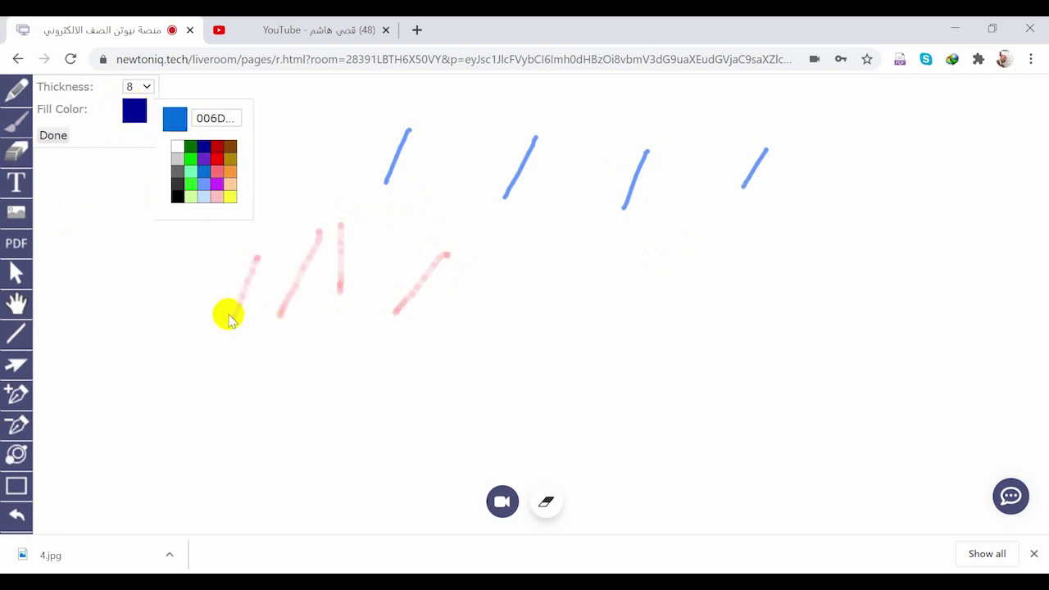
pyautogui.moveTo(213, 269); pyautogui.dragTo(199, 322)
pyautogui.click(177, 196)
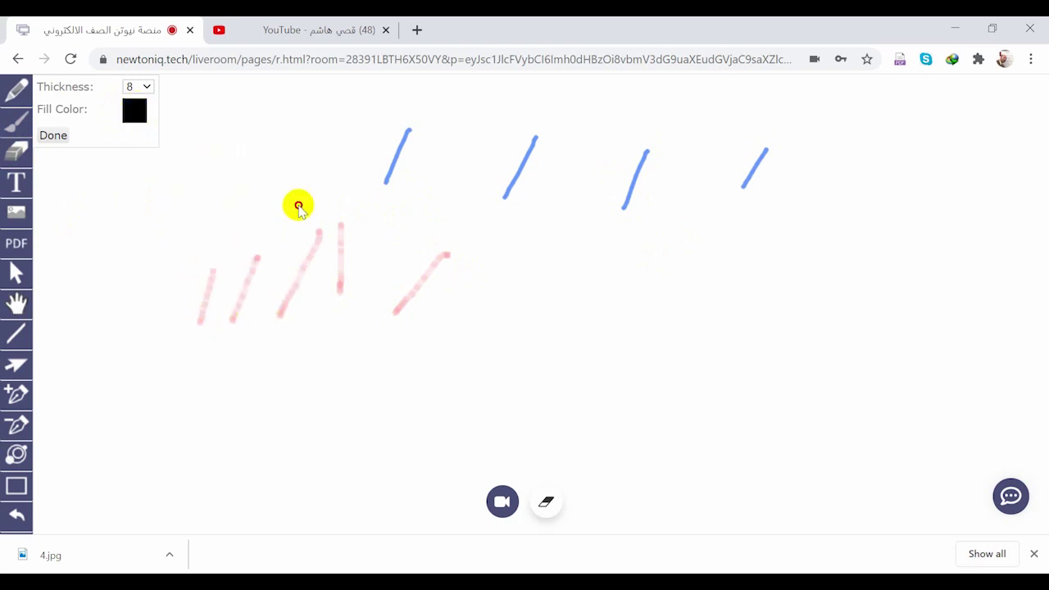
pyautogui.moveTo(298, 206); pyautogui.dragTo(211, 275)
pyautogui.moveTo(284, 173); pyautogui.dragTo(224, 224)
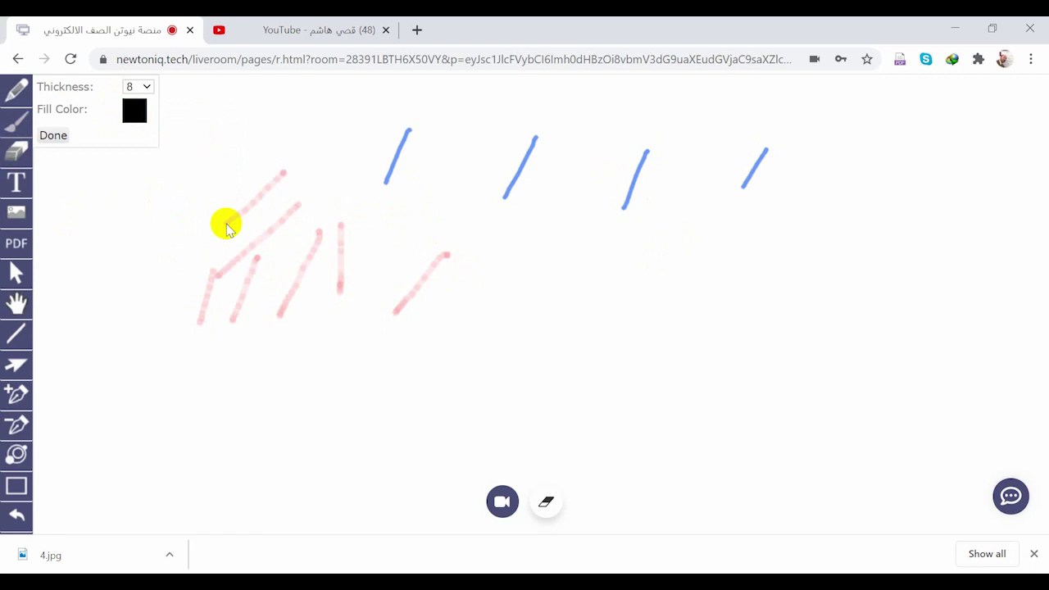
# Erase most of the first blue line and dismiss the Facebook notification
pyautogui.click(20, 154)
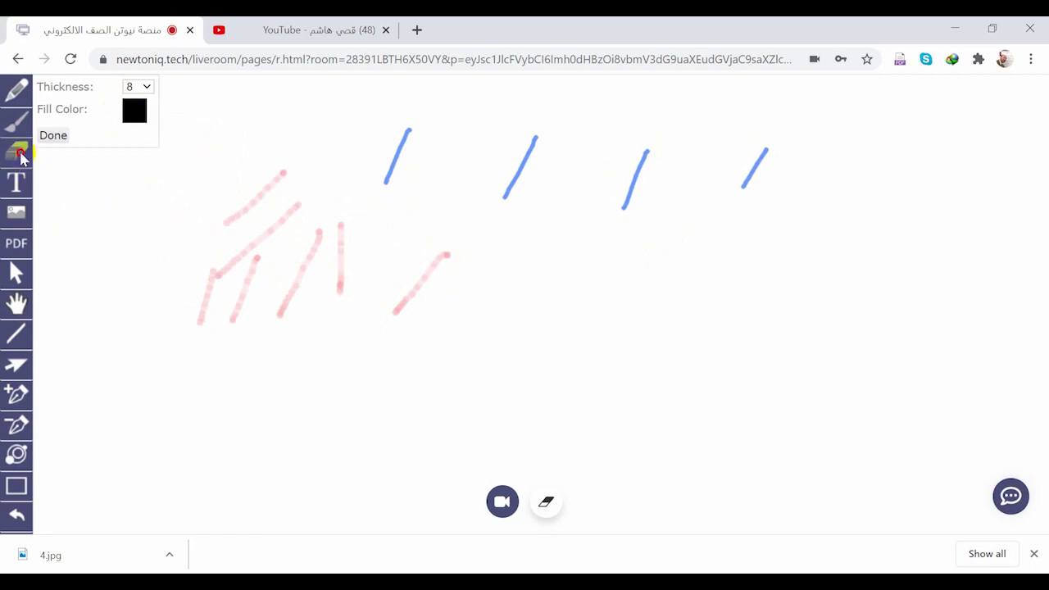
pyautogui.moveTo(405, 133)
pyautogui.mouseDown()
pyautogui.moveTo(405, 169)
pyautogui.moveTo(391, 106)
pyautogui.moveTo(410, 119)
pyautogui.mouseUp()
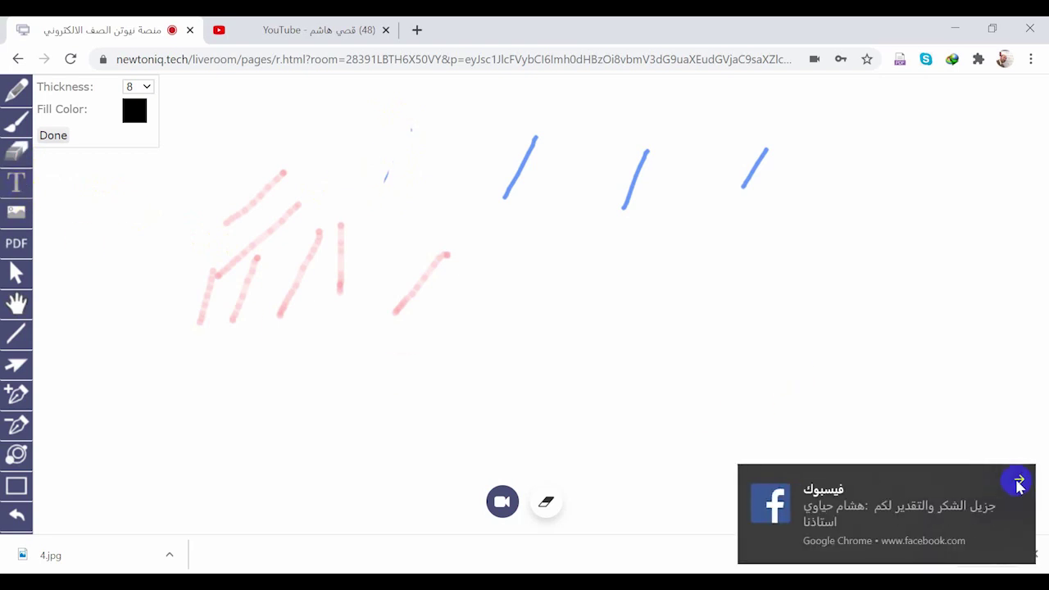
pyautogui.click(1019, 483)
# Type 'السلام عليكم' in a size-30 text box, then switch back to the webcam feed
pyautogui.click(714, 297)
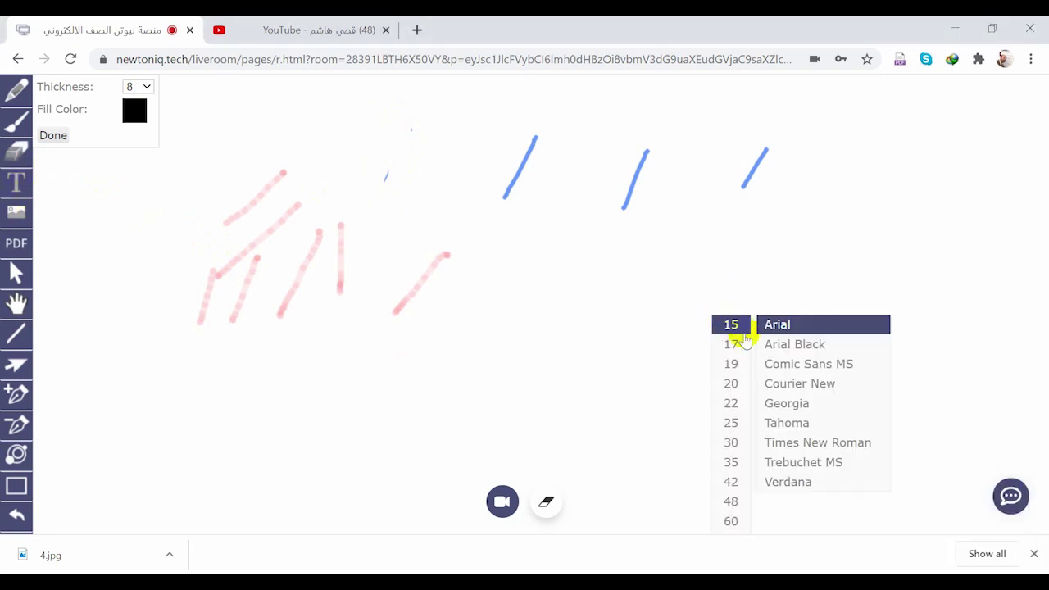
pyautogui.click(731, 442)
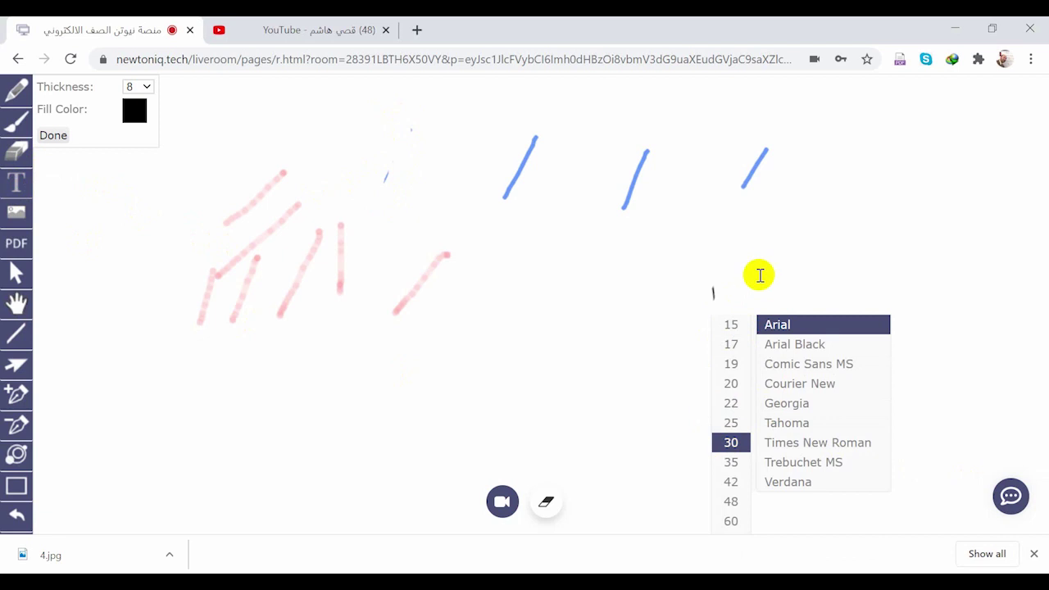
pyautogui.write('السلام عل')
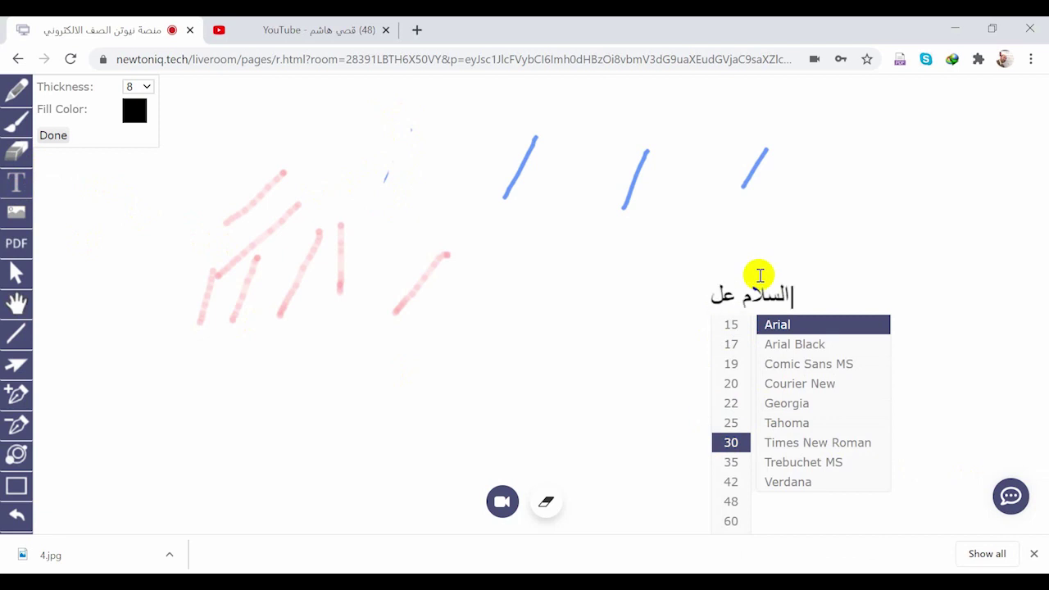
pyautogui.write('يكم')
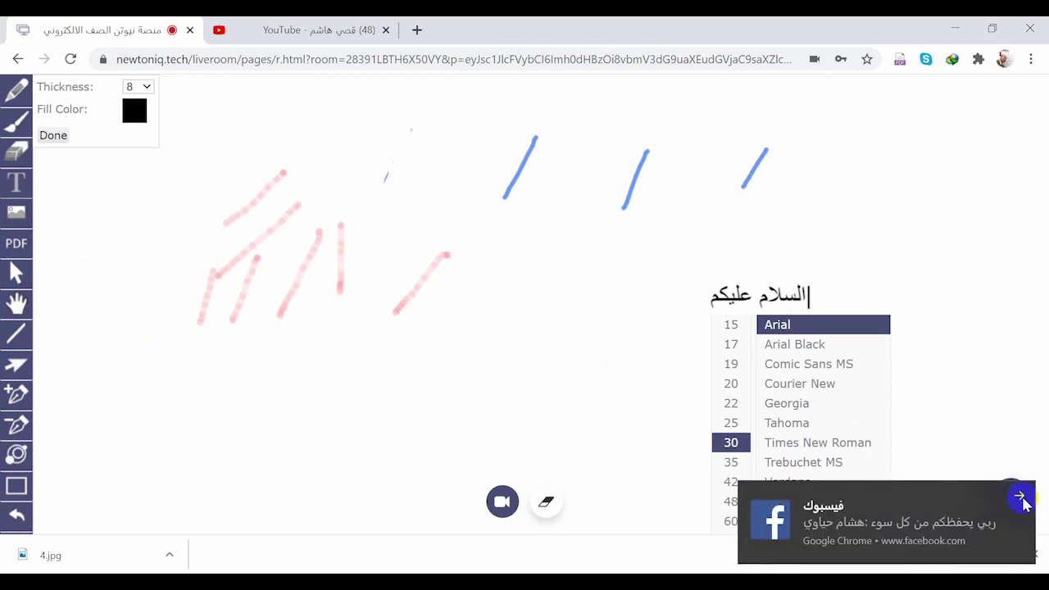
pyautogui.click(1021, 498)
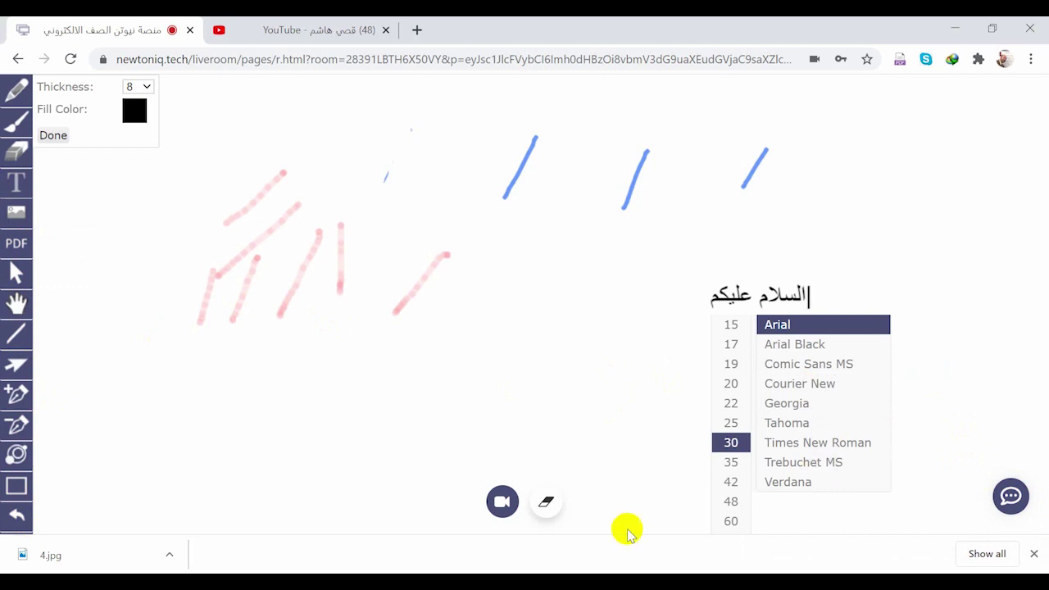
pyautogui.click(503, 502)
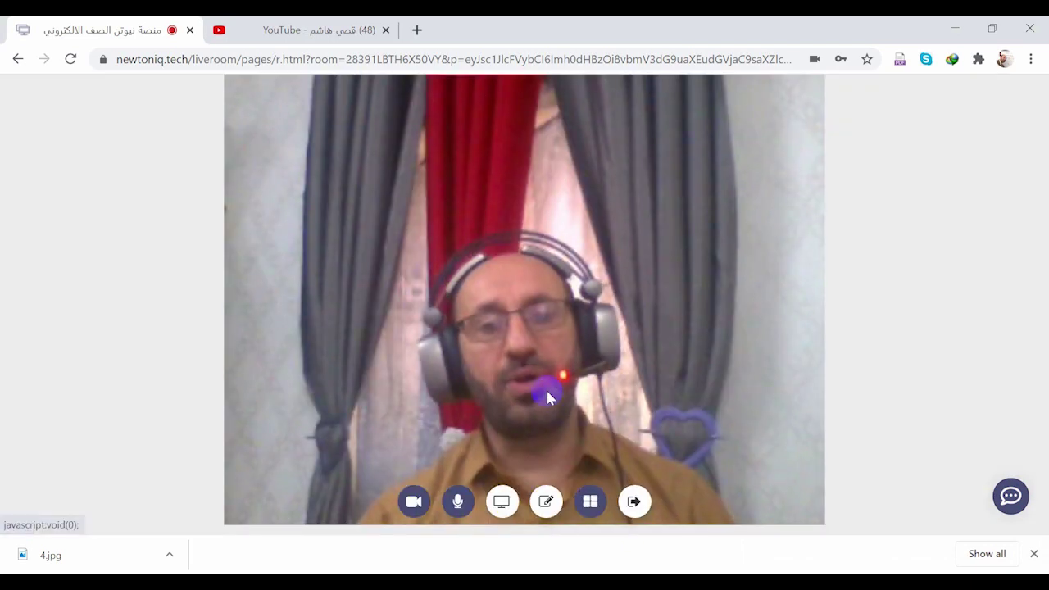
# Share the entire screen with the class, then minimize Chrome to reveal the desktop
pyautogui.click(501, 503)
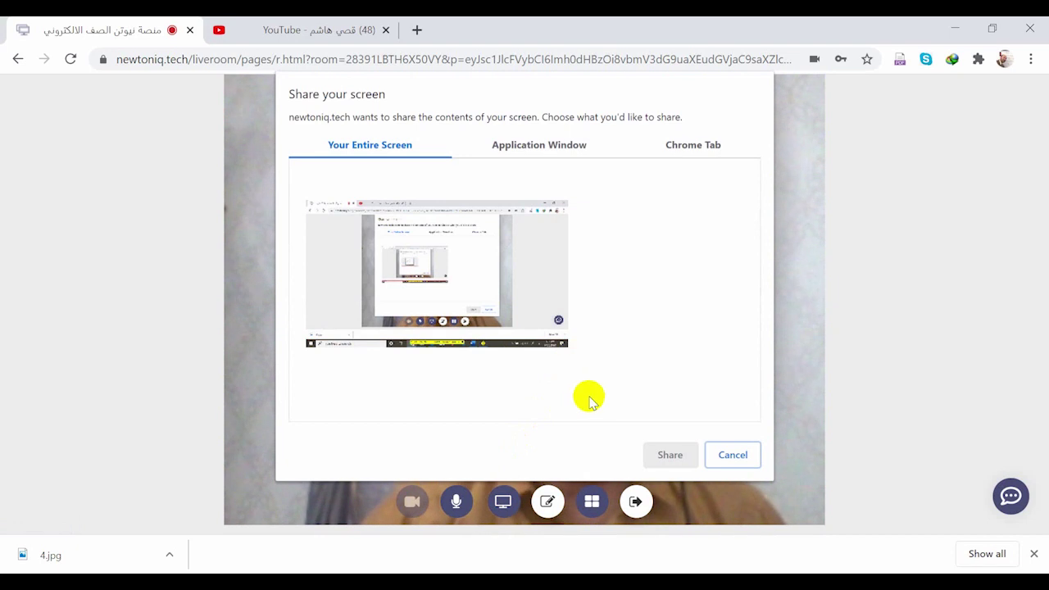
pyautogui.click(537, 277)
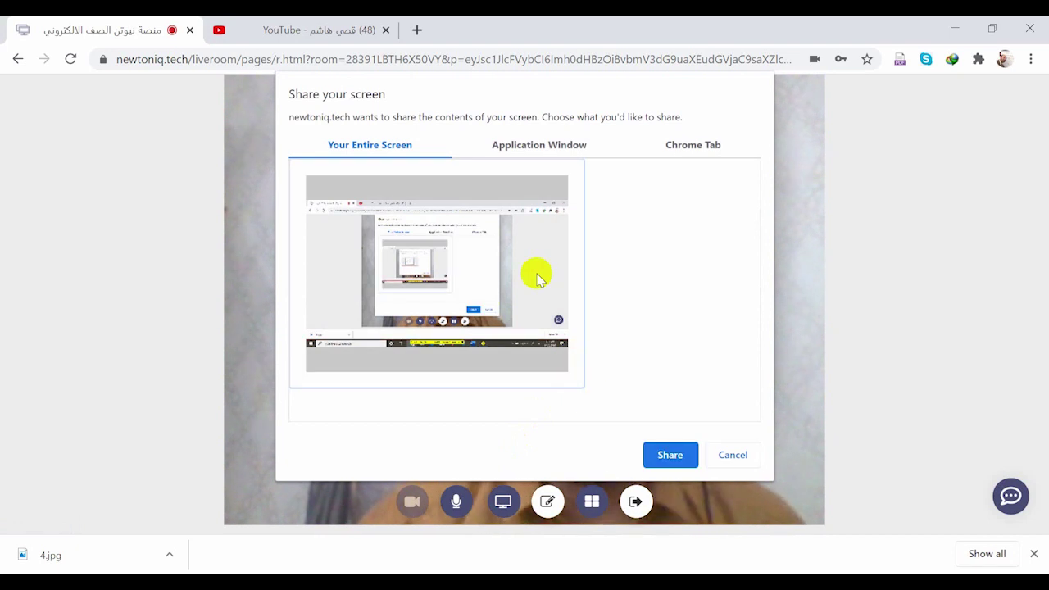
pyautogui.click(667, 456)
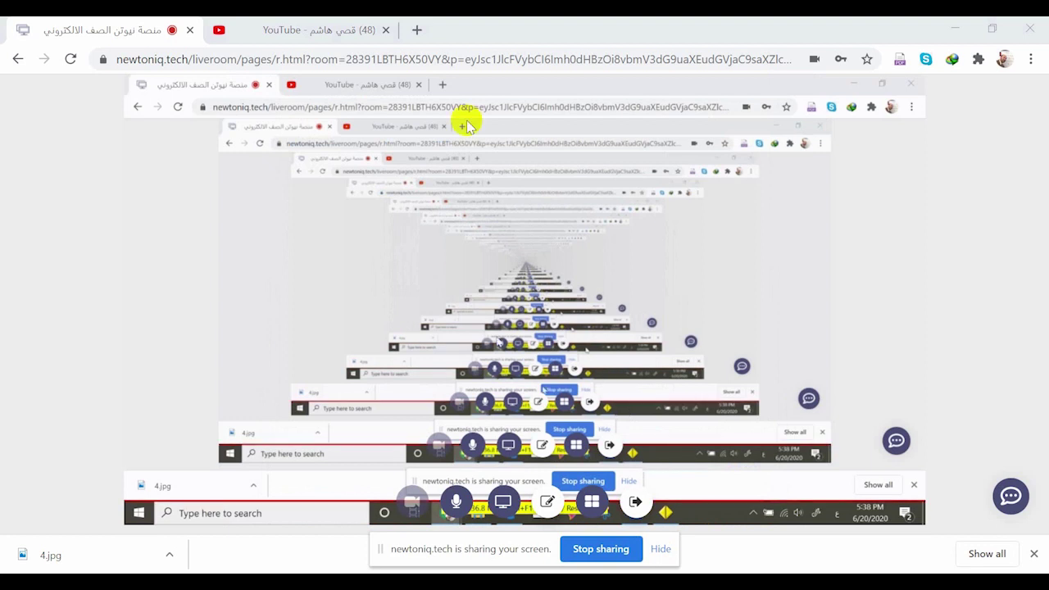
pyautogui.click(956, 29)
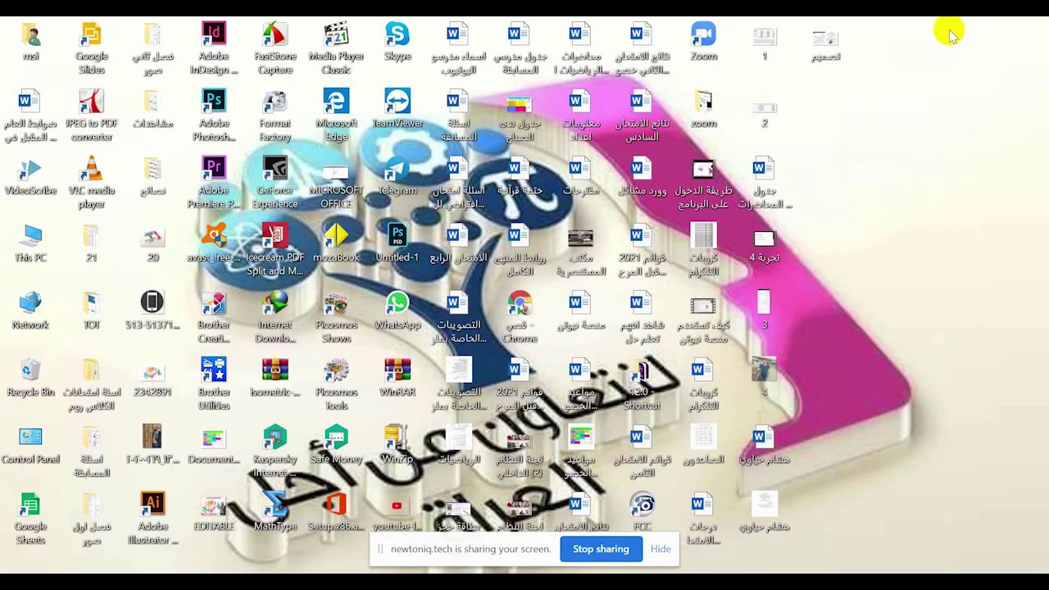
pyautogui.click(613, 552)
# In mozaBook, add a blank page and open MATHEMATICS 1 at the Complex Numbers pages 20–21
pyautogui.hotkey('alt', 'Tab')
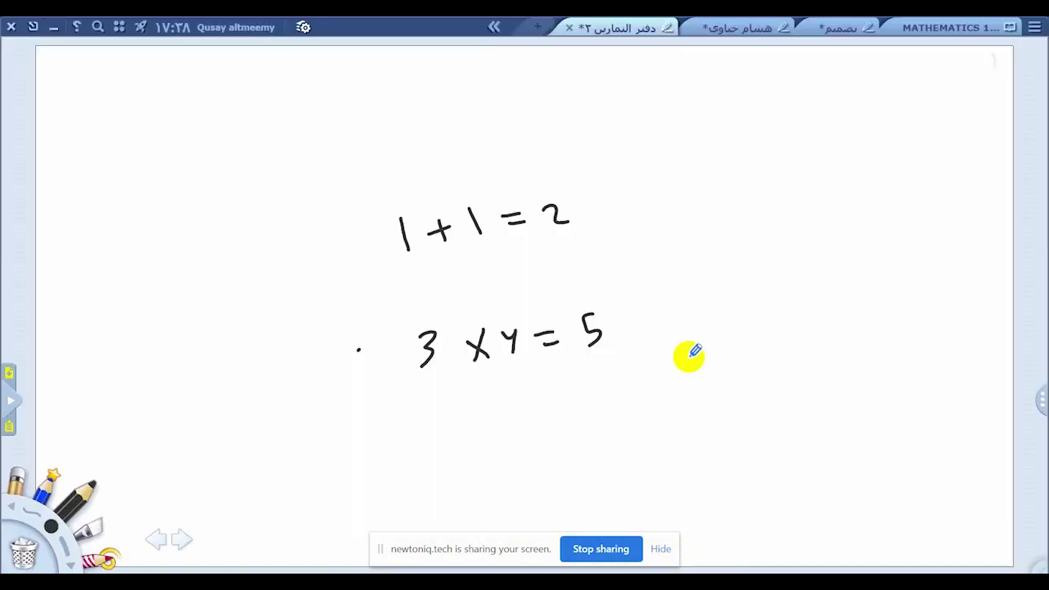
pyautogui.click(12, 374)
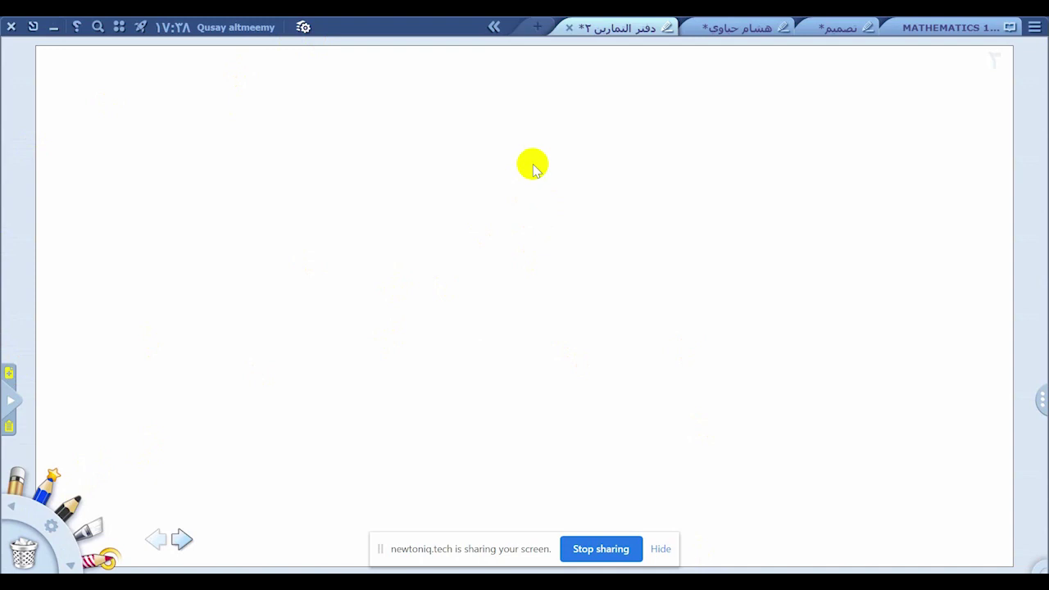
pyautogui.click(944, 29)
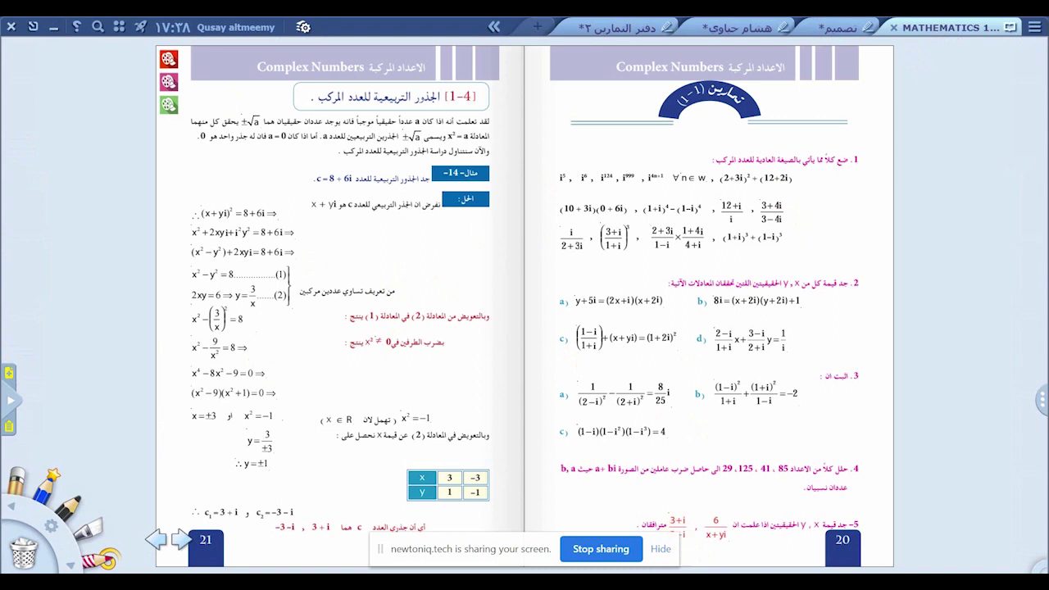
# Magnify exercise 1 and underline i^999, i^(4n+1), (10 + 3i) and (0 + 6i)
pyautogui.moveTo(870, 145); pyautogui.dragTo(725, 164)
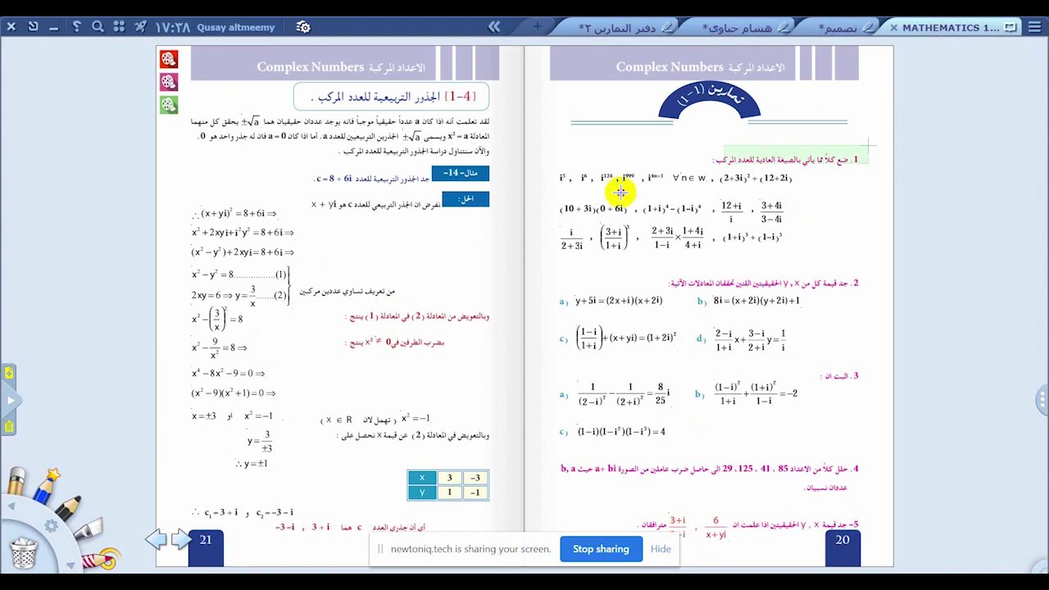
pyautogui.moveTo(620, 191); pyautogui.dragTo(531, 276)
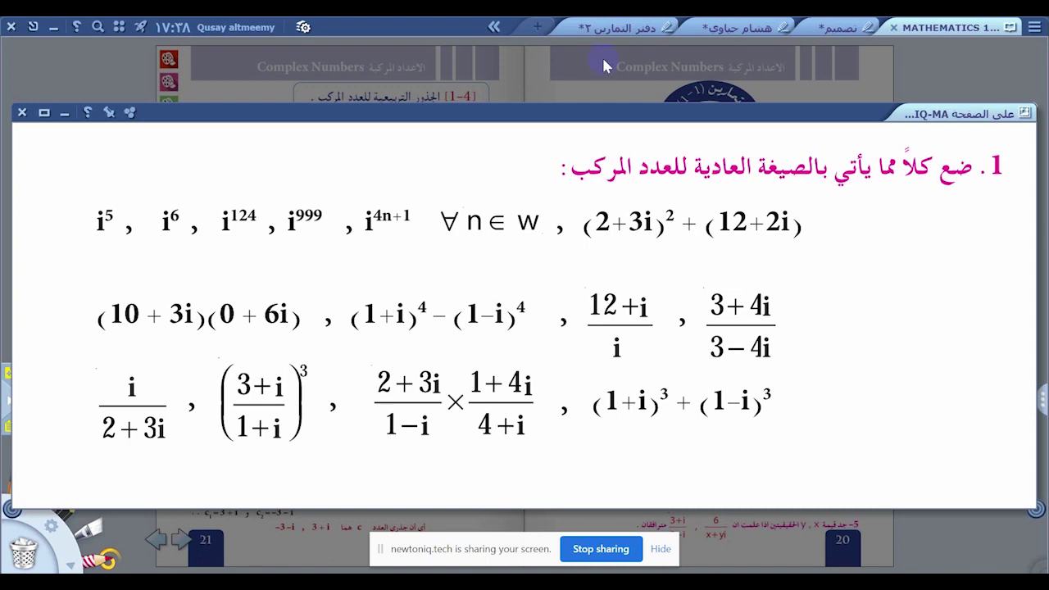
pyautogui.moveTo(527, 120); pyautogui.dragTo(642, 82)
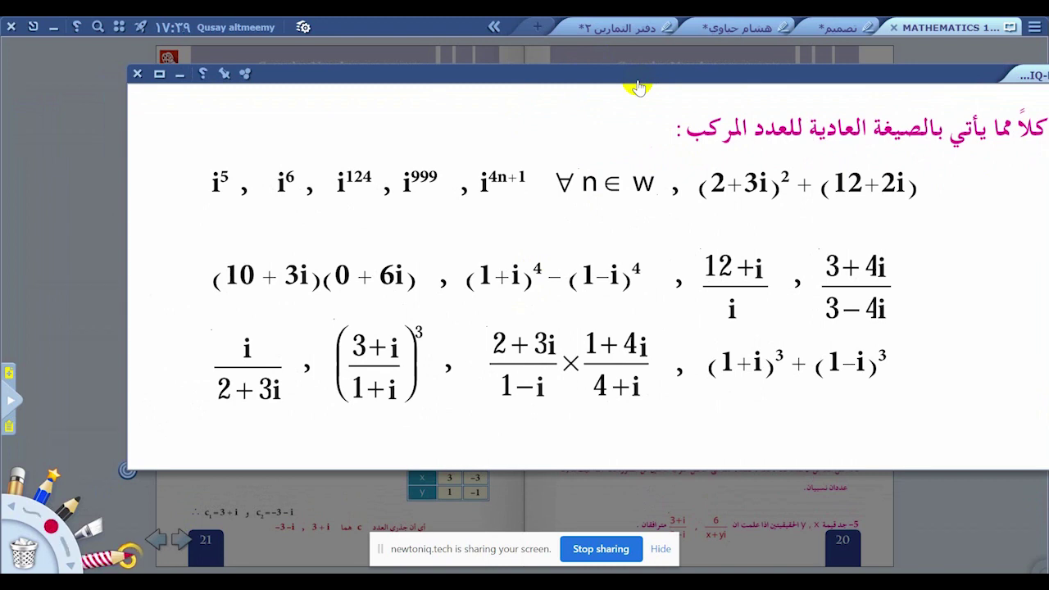
pyautogui.moveTo(396, 198); pyautogui.dragTo(620, 196)
pyautogui.moveTo(229, 302); pyautogui.dragTo(419, 288)
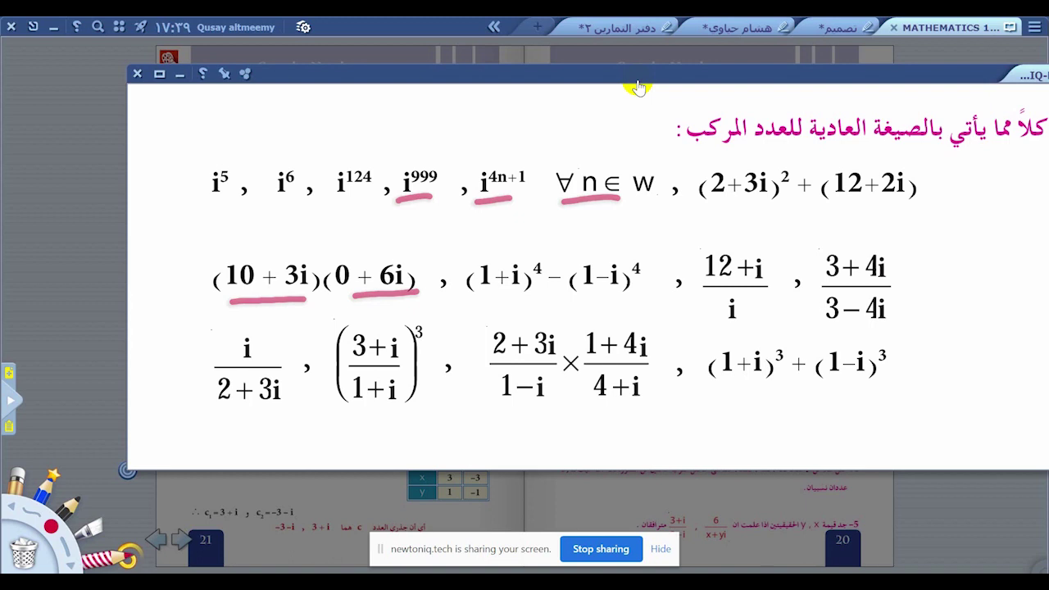
# Close the enlarged exercise, dismiss the news popup, and switch to the exercise notebook page
pyautogui.press('Escape')
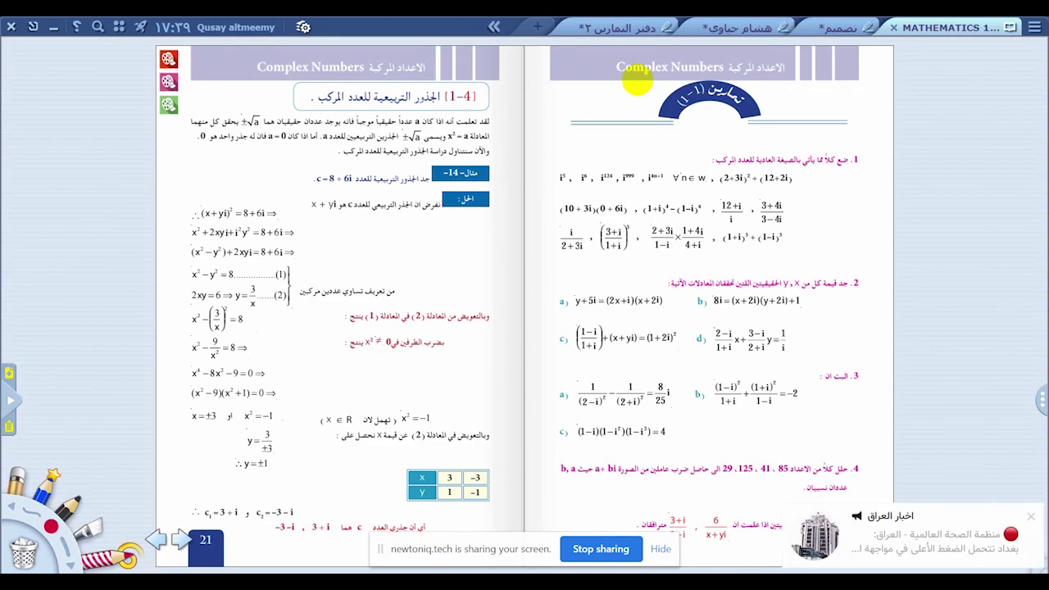
pyautogui.click(1031, 514)
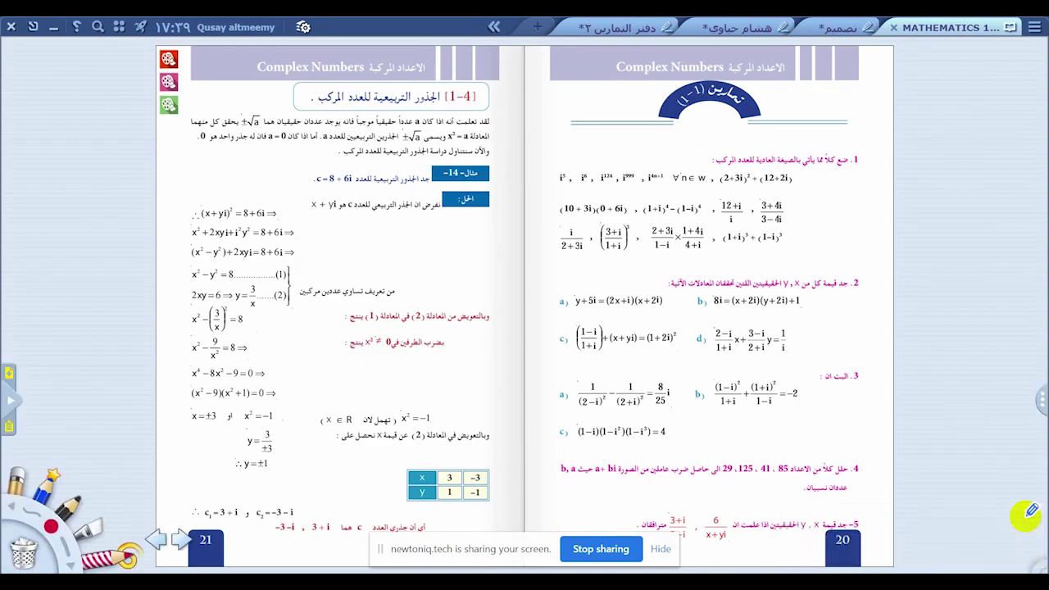
pyautogui.click(1030, 517)
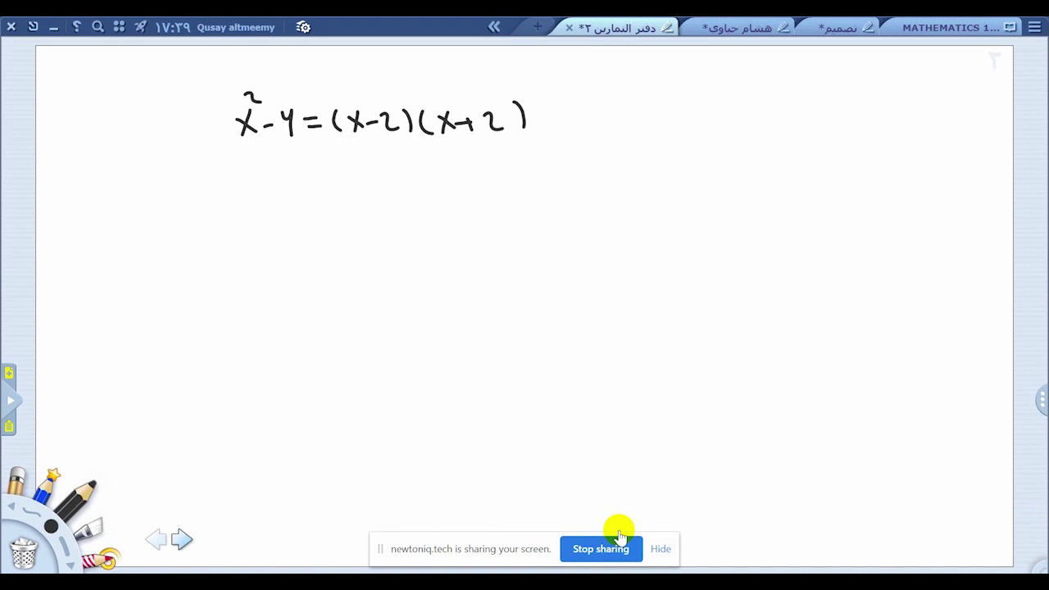
# Minimize mozaBook so the Windows desktop shows
pyautogui.click(54, 27)
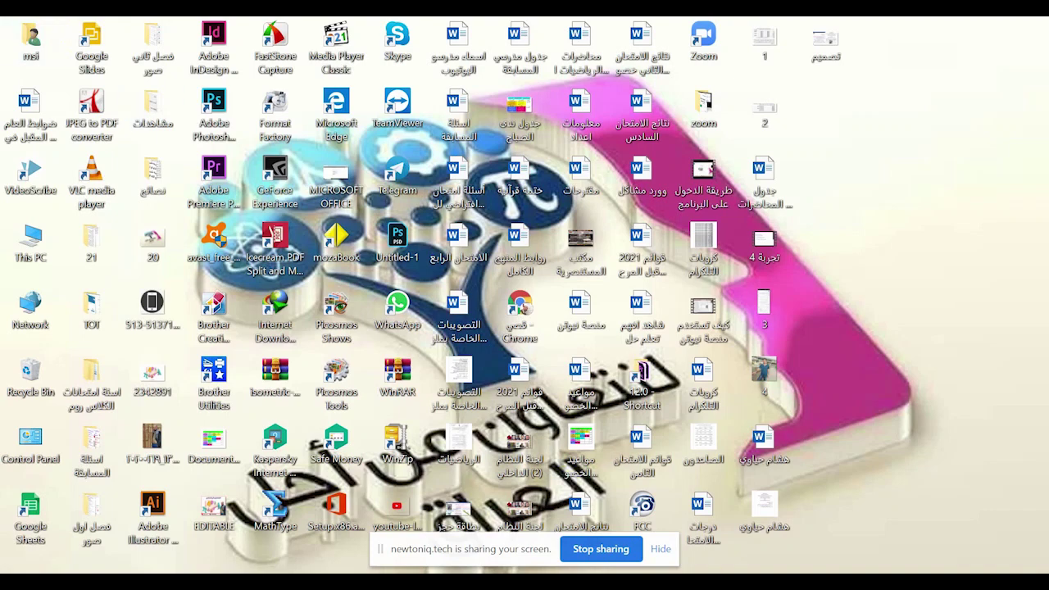
# Return to Chrome and open the channel's third video, the ninth-exam derivatives answers
pyautogui.click(423, 581)
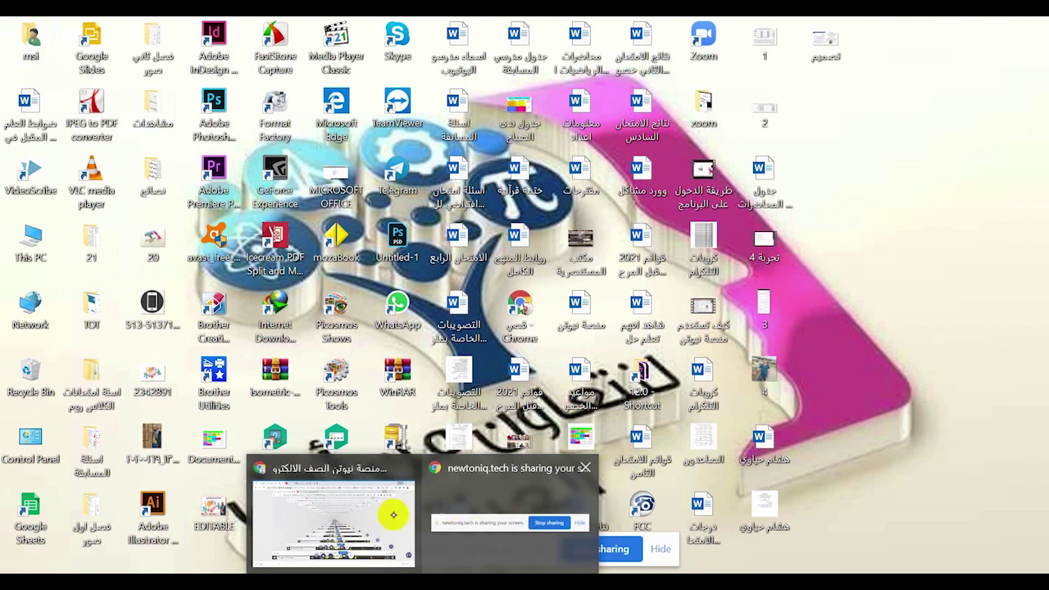
pyautogui.click(367, 514)
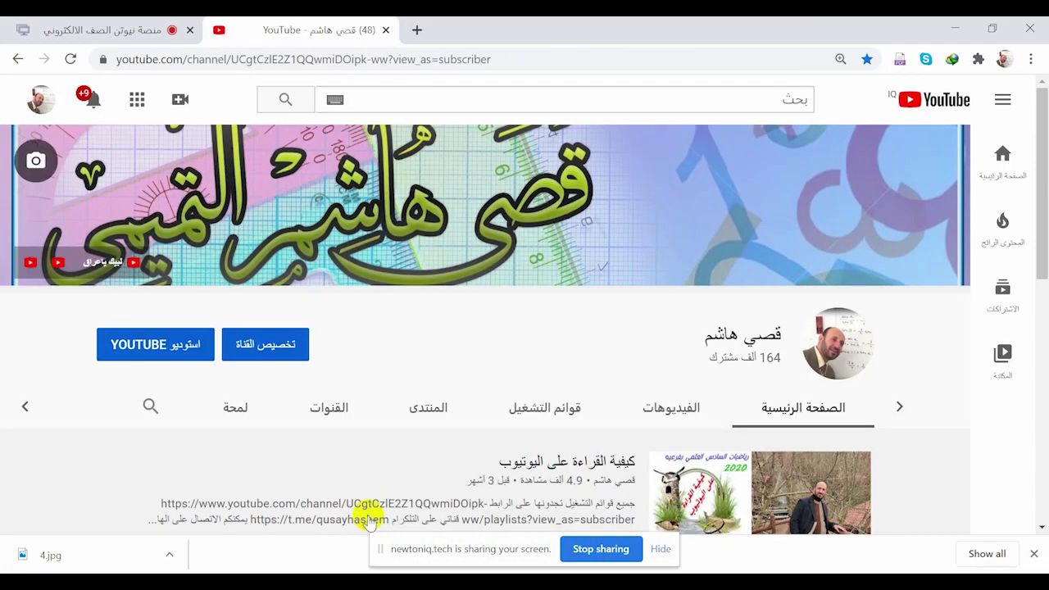
pyautogui.click(671, 407)
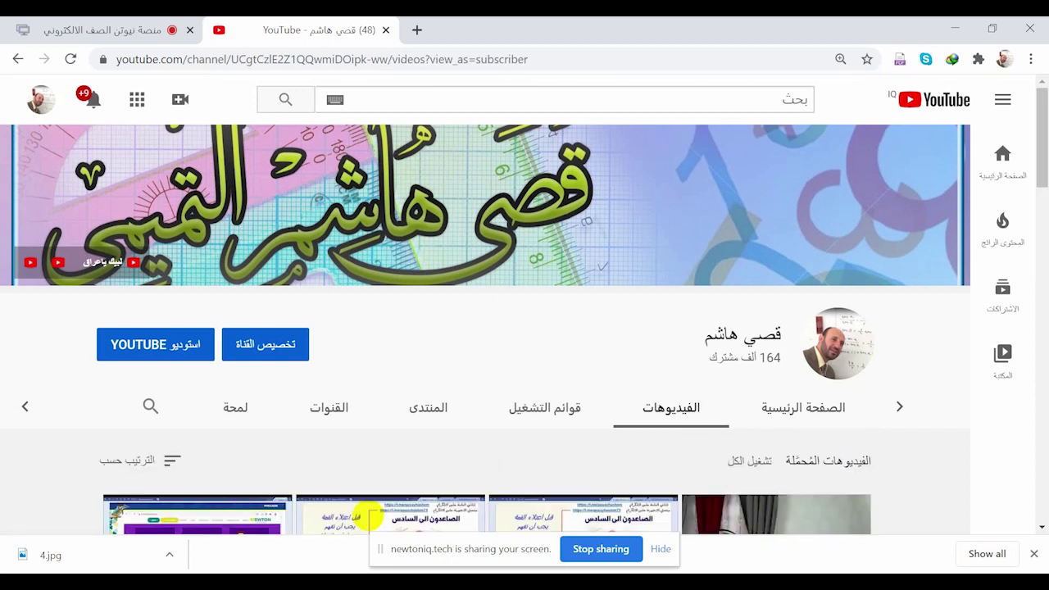
pyautogui.scroll(-3, 369, 516)
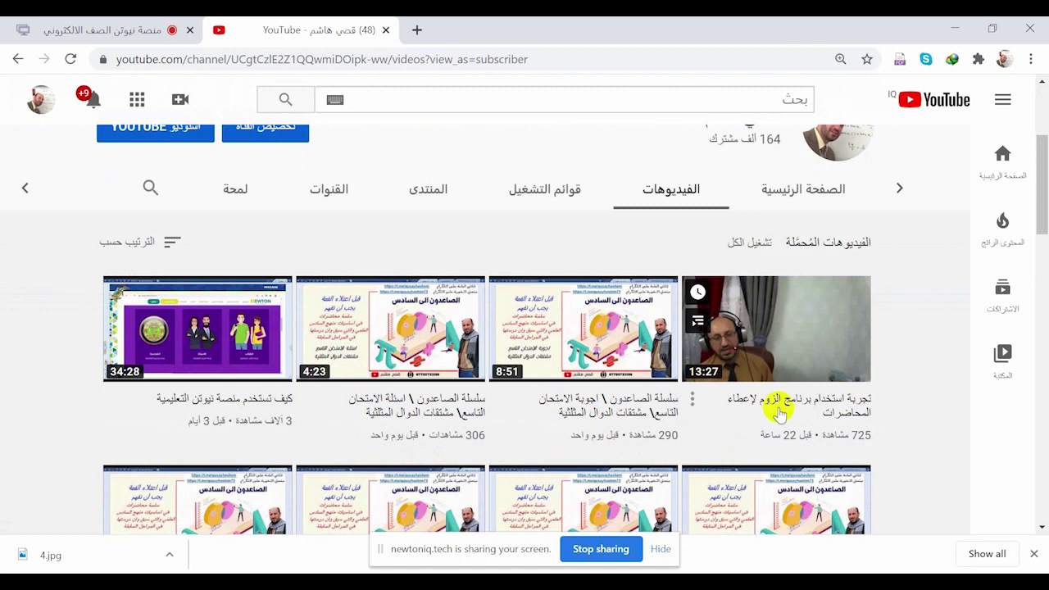
pyautogui.click(608, 400)
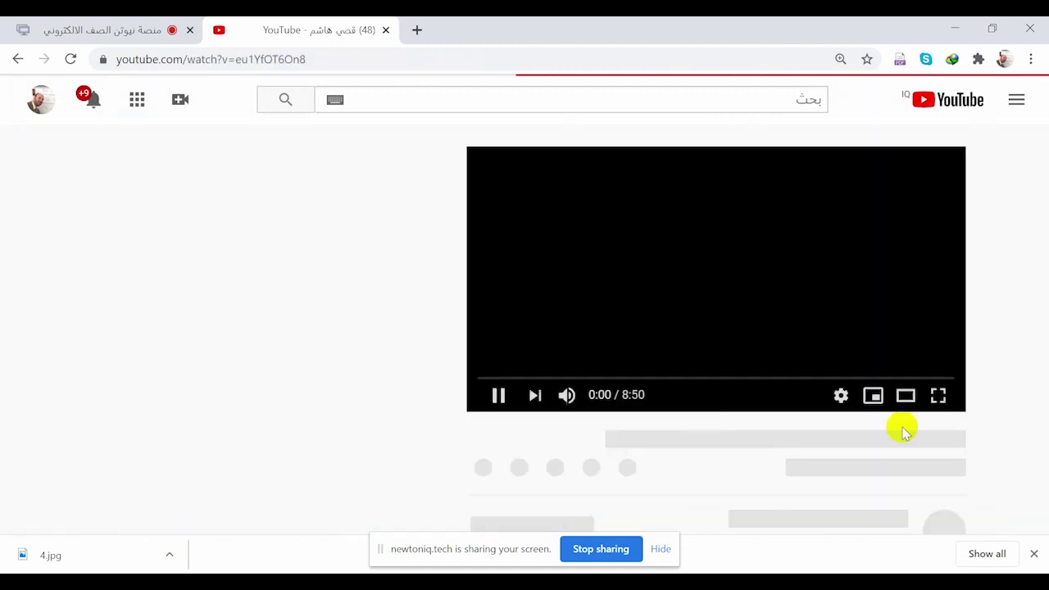
# Play the video full screen, pause at 0:09, exit full screen, and return to the Newton tab
pyautogui.click(931, 397)
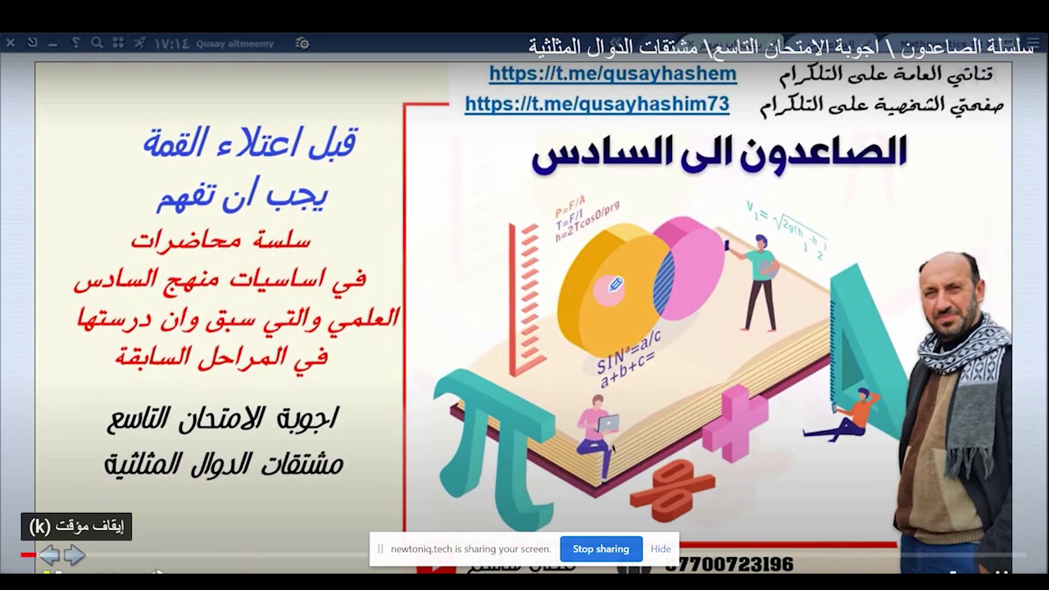
pyautogui.press('k')
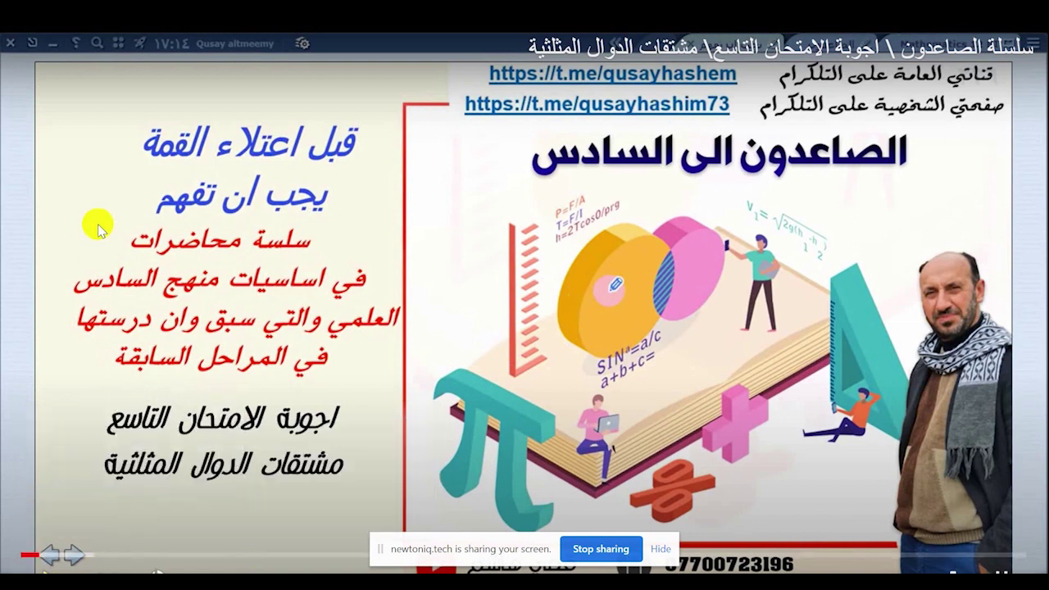
pyautogui.press('Escape')
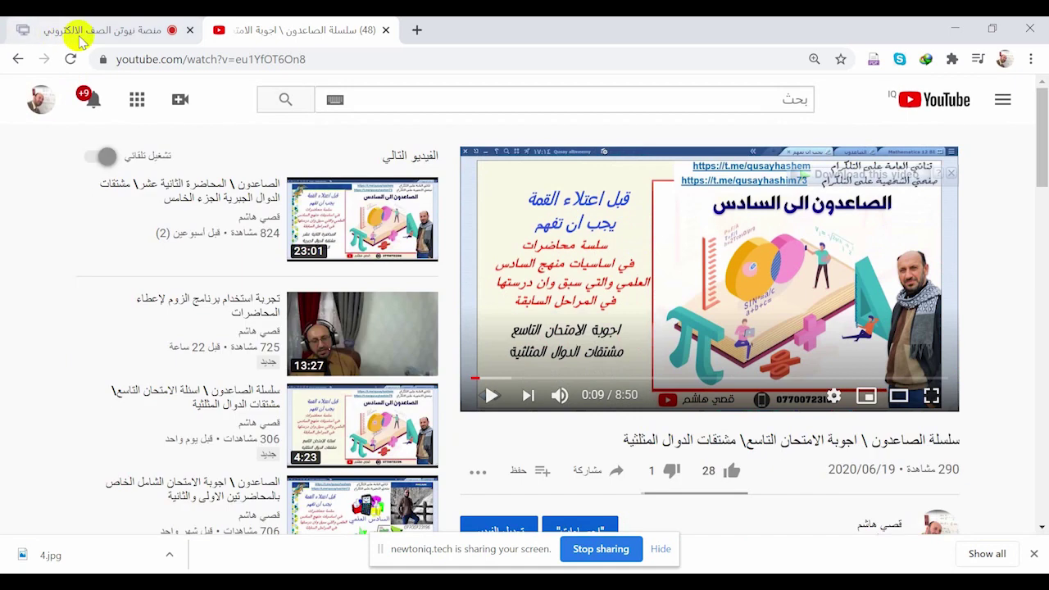
pyautogui.click(90, 29)
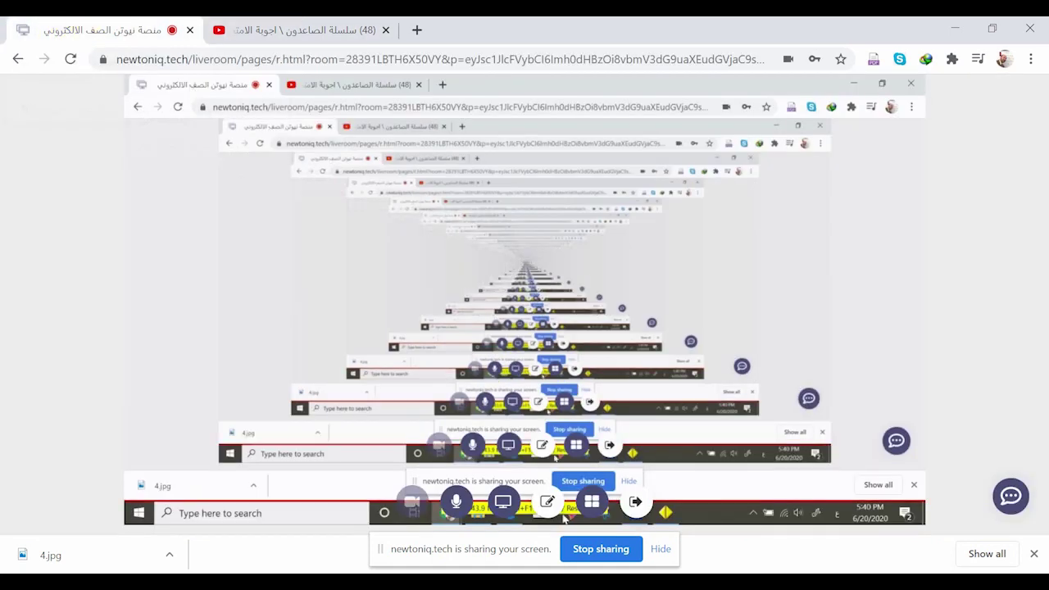
# Stop screen sharing, switch the camera off, and open the classroom chat panel
pyautogui.click(601, 553)
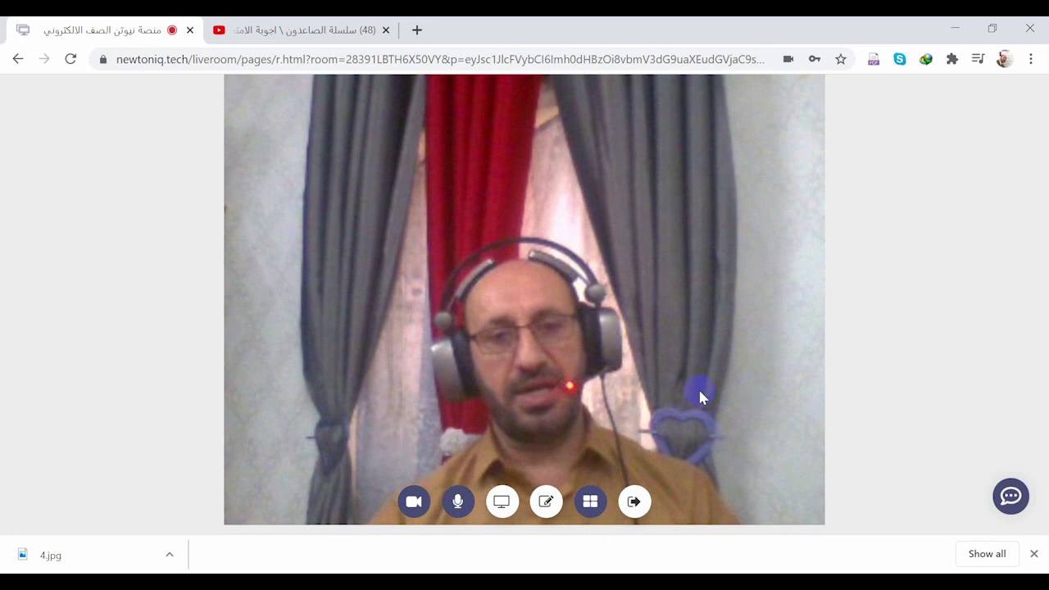
pyautogui.click(416, 506)
pyautogui.click(416, 506)
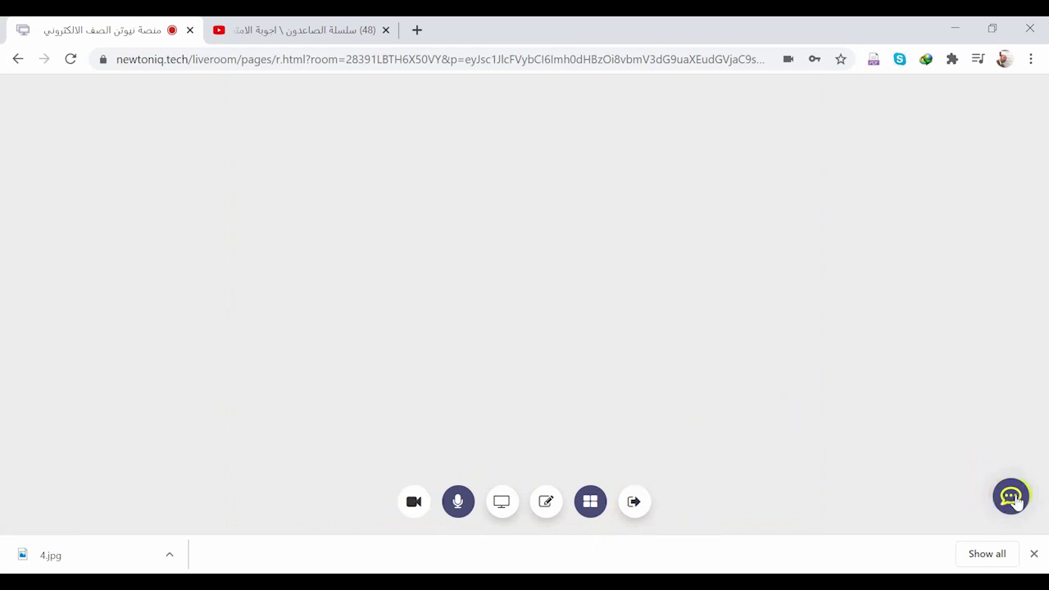
pyautogui.click(1008, 498)
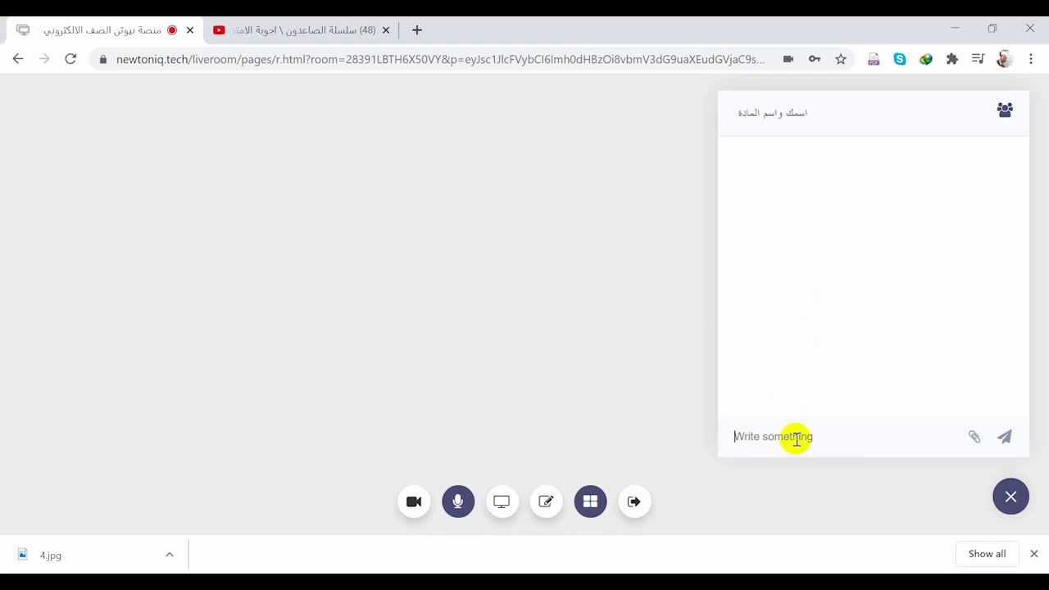
# Send 'عليكم السلام' in the chat and start attaching a file
pyautogui.write('عليكم السلام')
pyautogui.click(1005, 436)
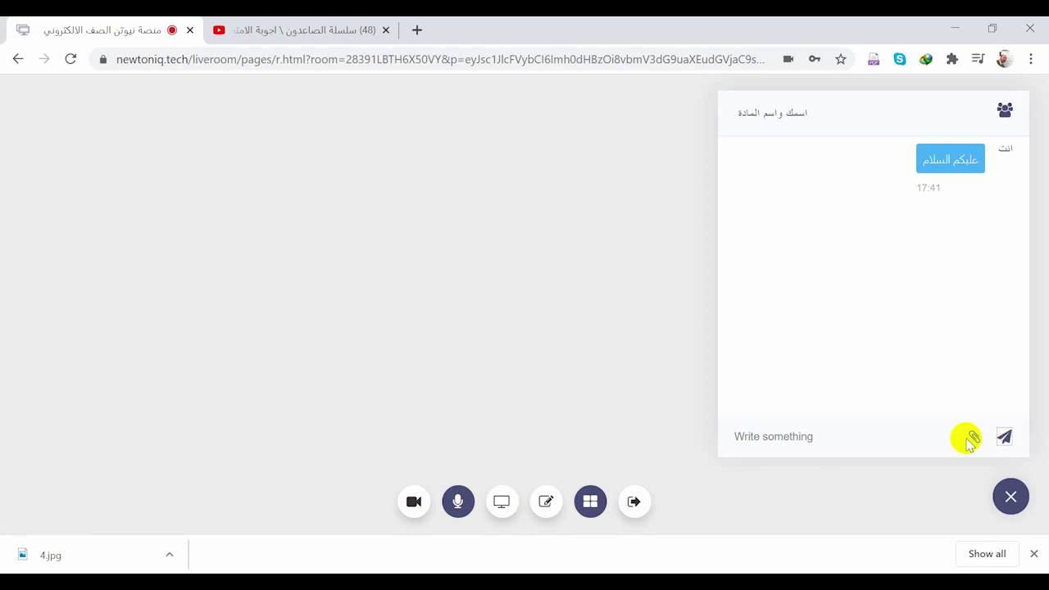
pyautogui.click(976, 441)
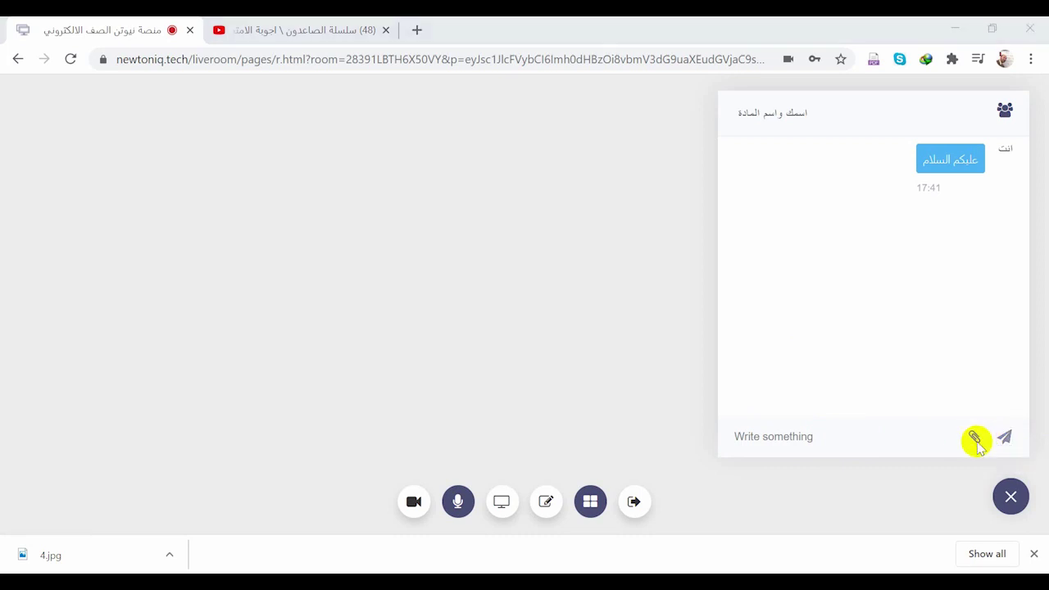
# Pick image file 1 from the اسئلة المسابقة desktop folder as the attachment
pyautogui.scroll(-3, 291, 232)
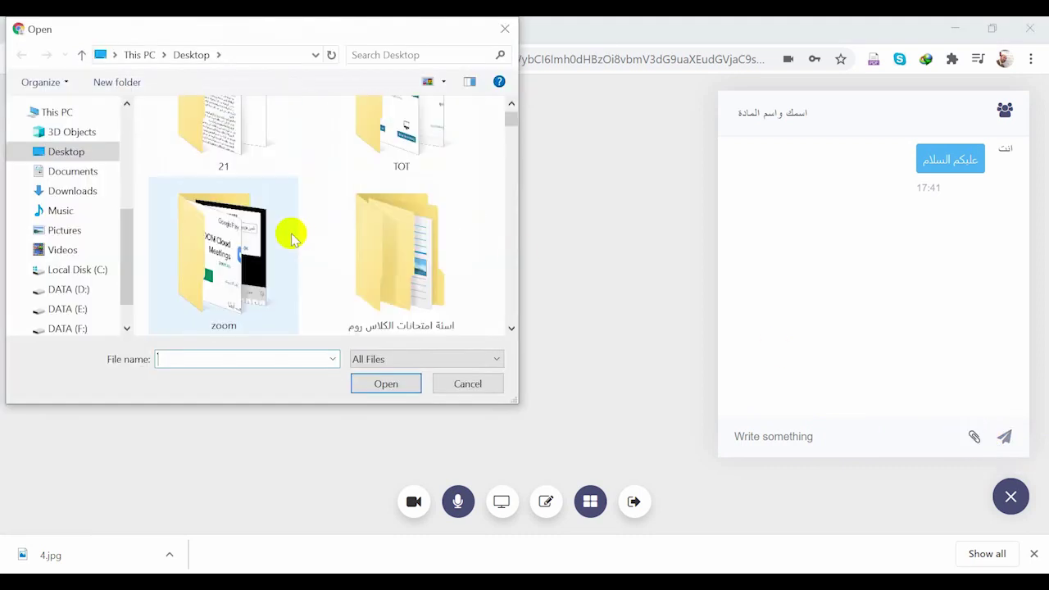
pyautogui.doubleClick(236, 244)
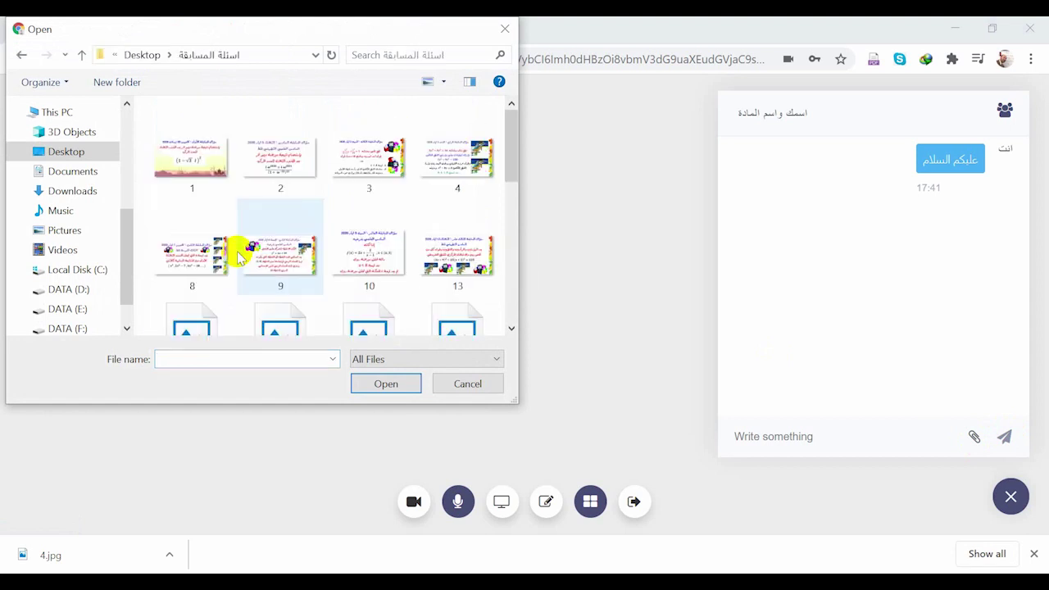
pyautogui.click(188, 166)
pyautogui.doubleClick(188, 167)
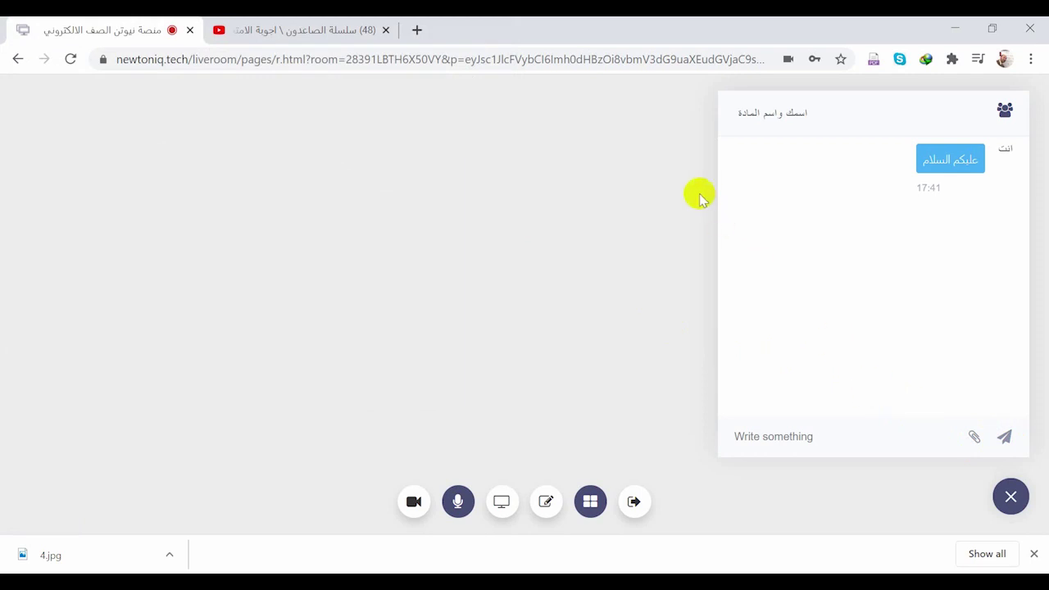
# Close the chat panel and leave the live class
pyautogui.click(1011, 496)
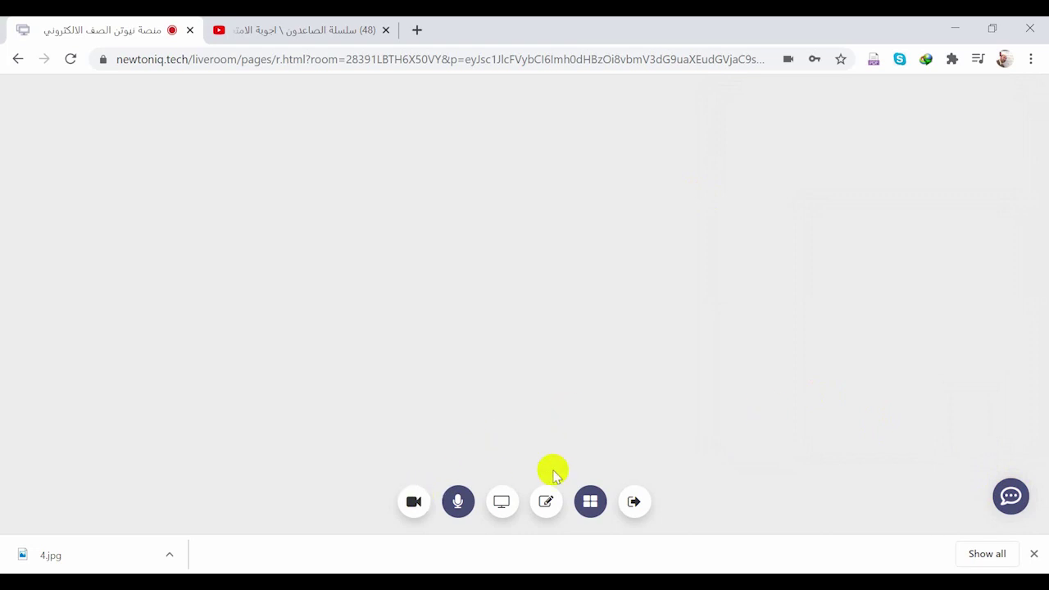
pyautogui.click(636, 501)
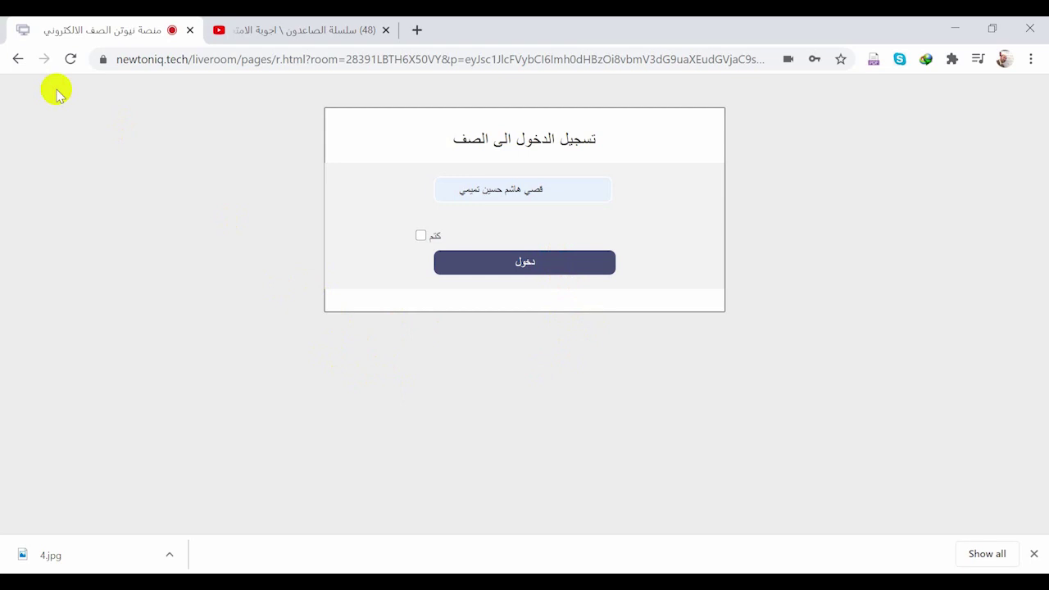
# Go back to the lesson schedule, now showing a new sixth-grade Saturday lesson at 16:34
pyautogui.click(14, 59)
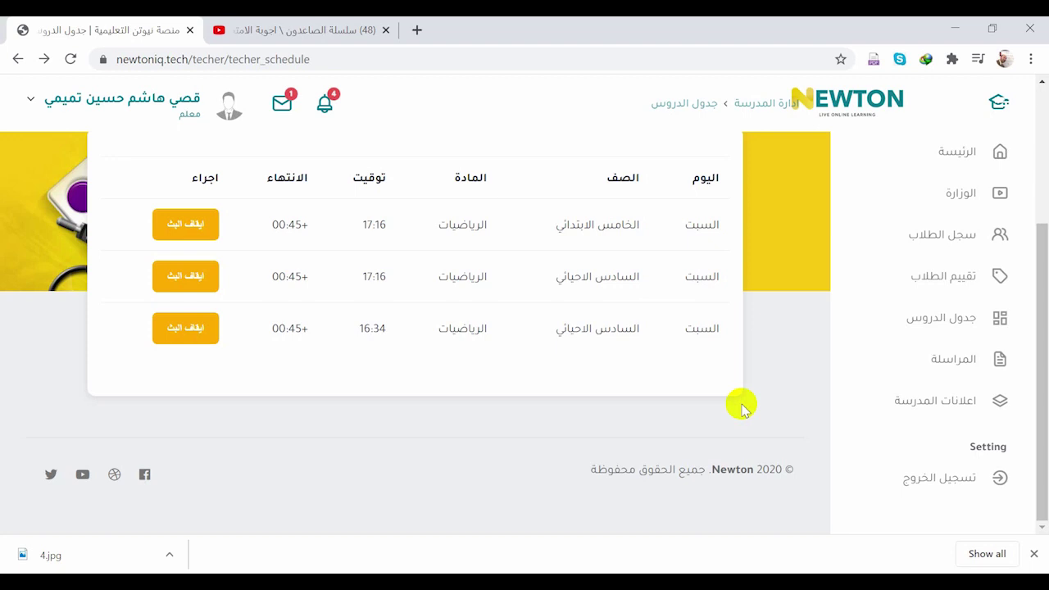
# Visit the dashboard home, student records and lesson schedule, then open the student evaluation page
pyautogui.click(953, 168)
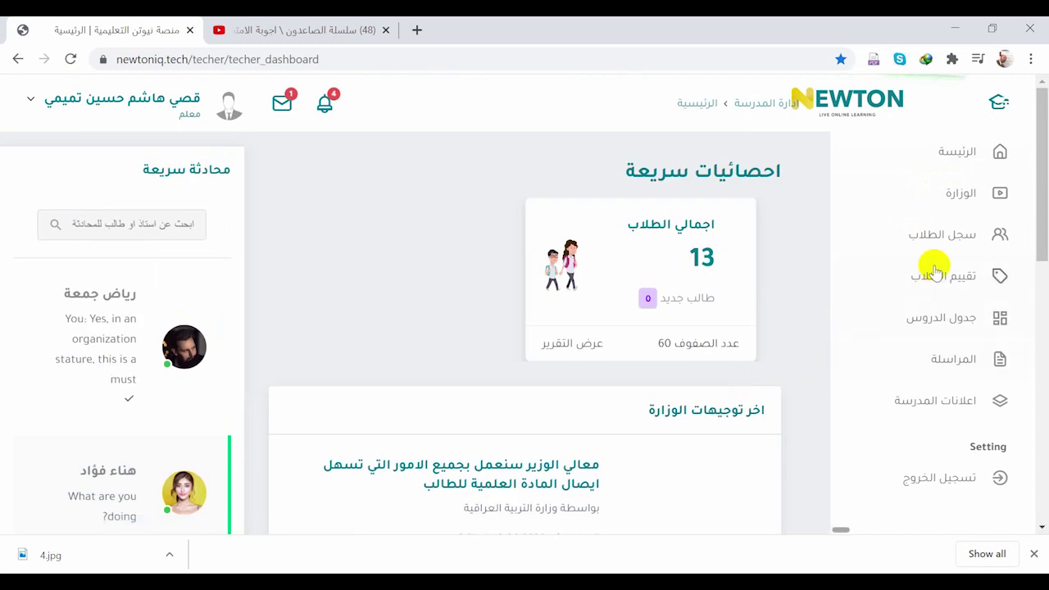
pyautogui.click(939, 240)
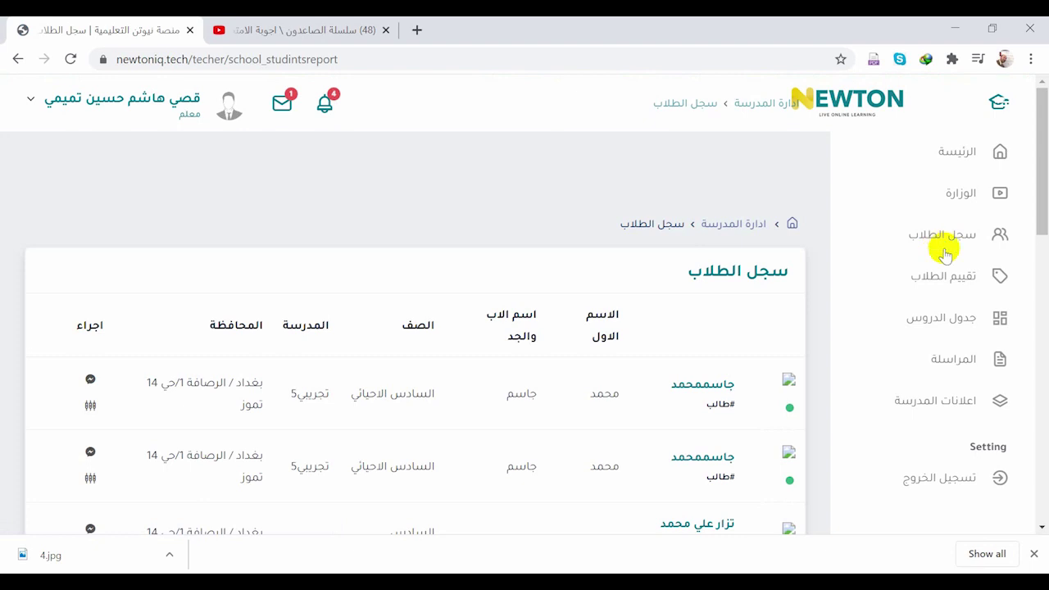
pyautogui.click(942, 316)
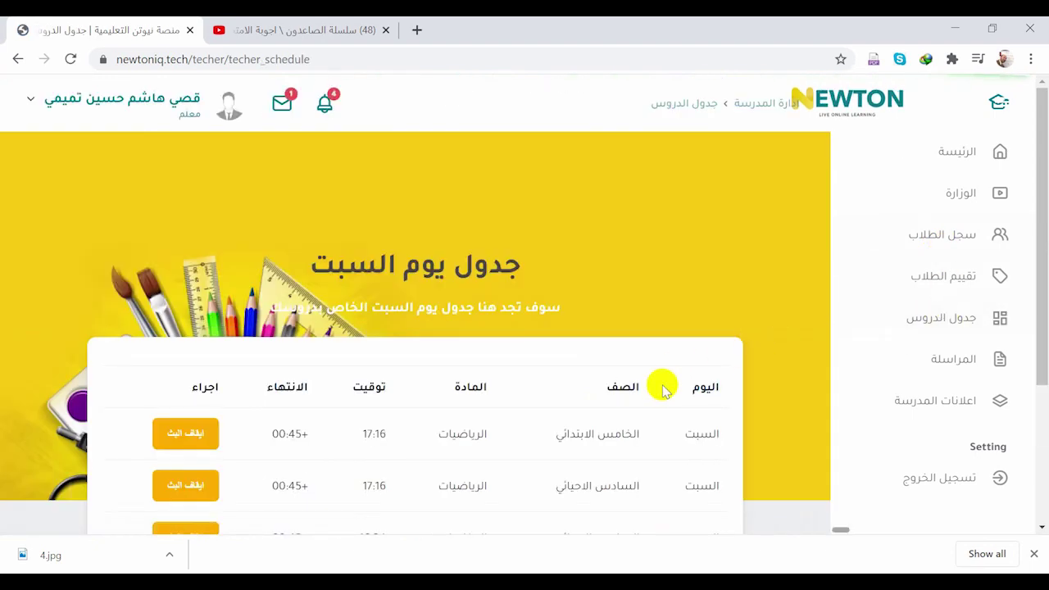
pyautogui.scroll(-3, 662, 387)
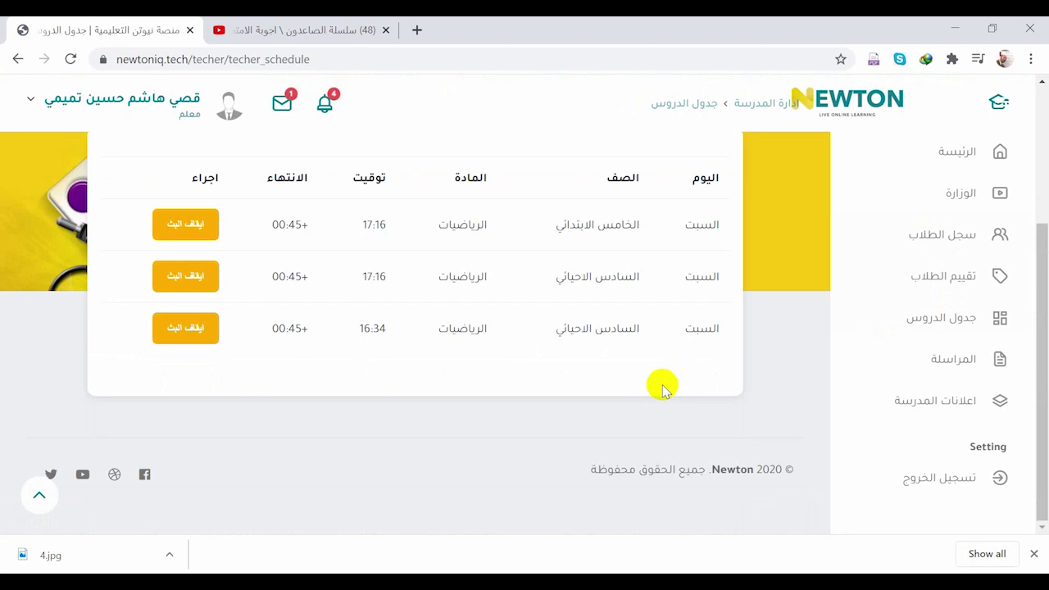
pyautogui.click(937, 279)
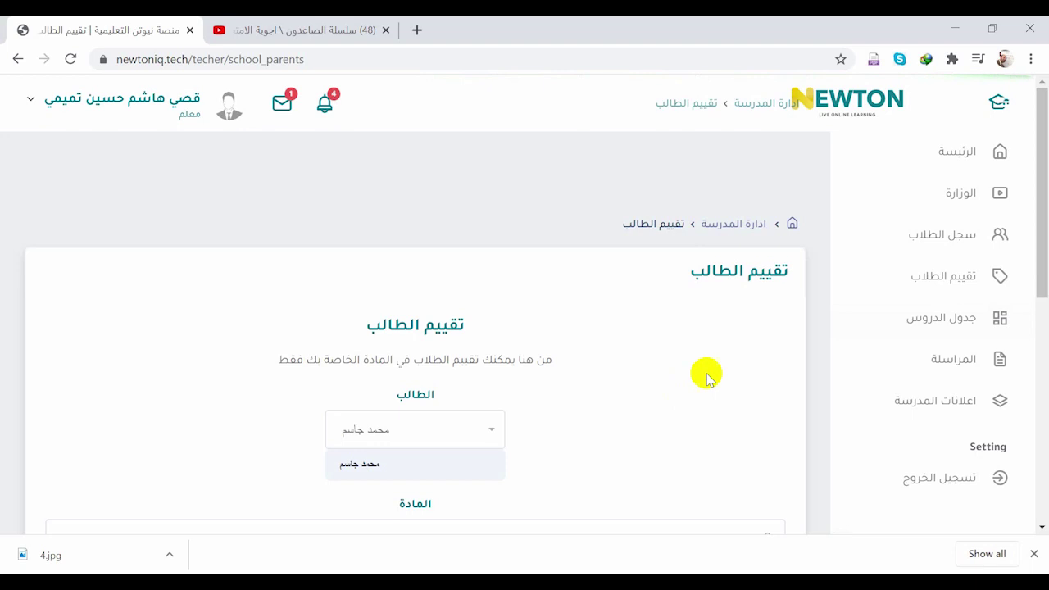
# Submit a mathematics evaluation of 80 with the note 'طالب متوسط'
pyautogui.scroll(-3, 672, 356)
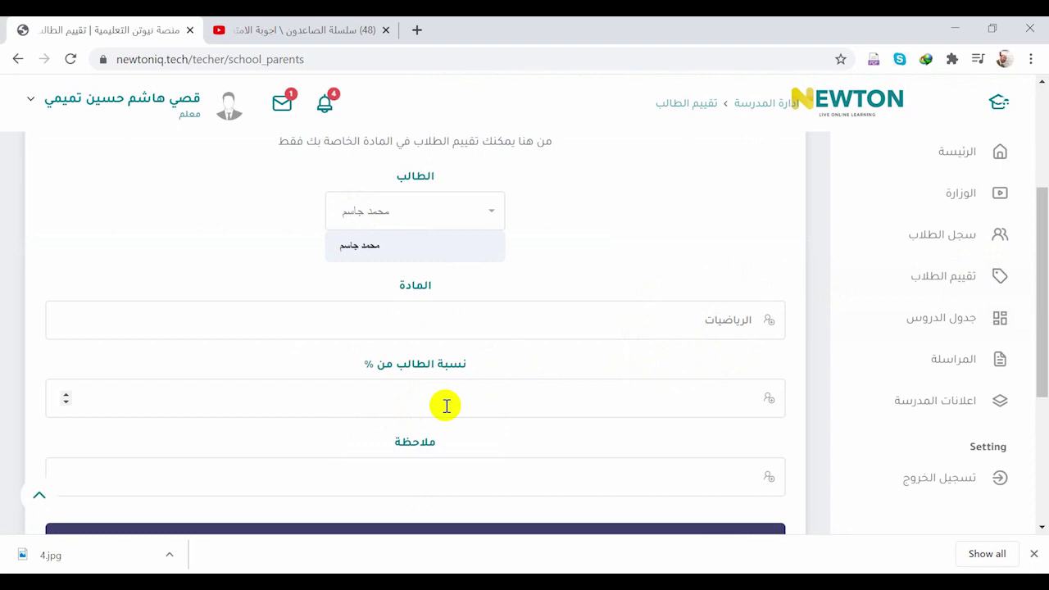
pyautogui.click(409, 399)
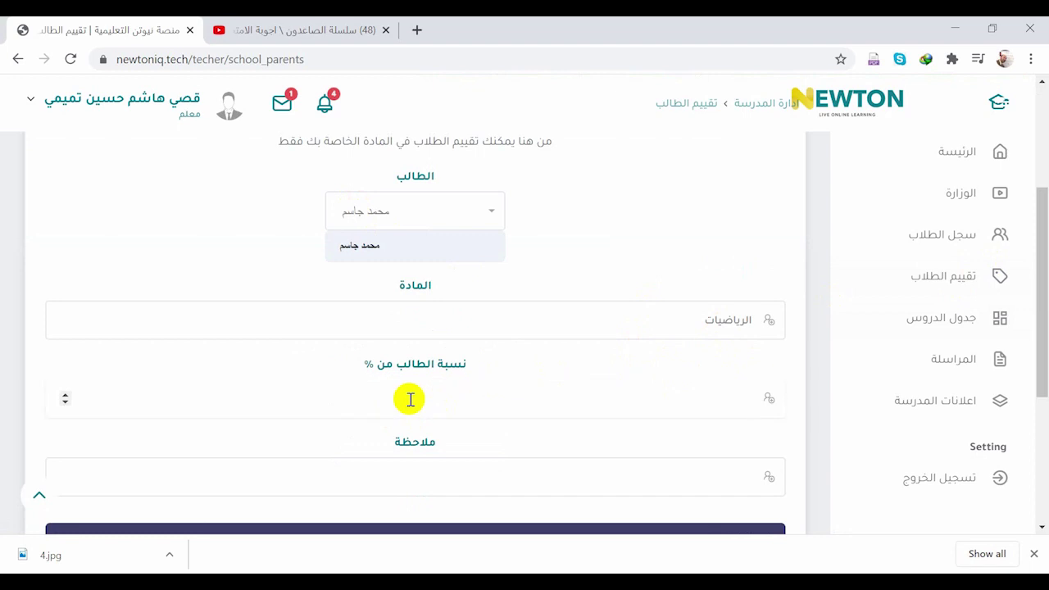
pyautogui.write('80')
pyautogui.click(591, 488)
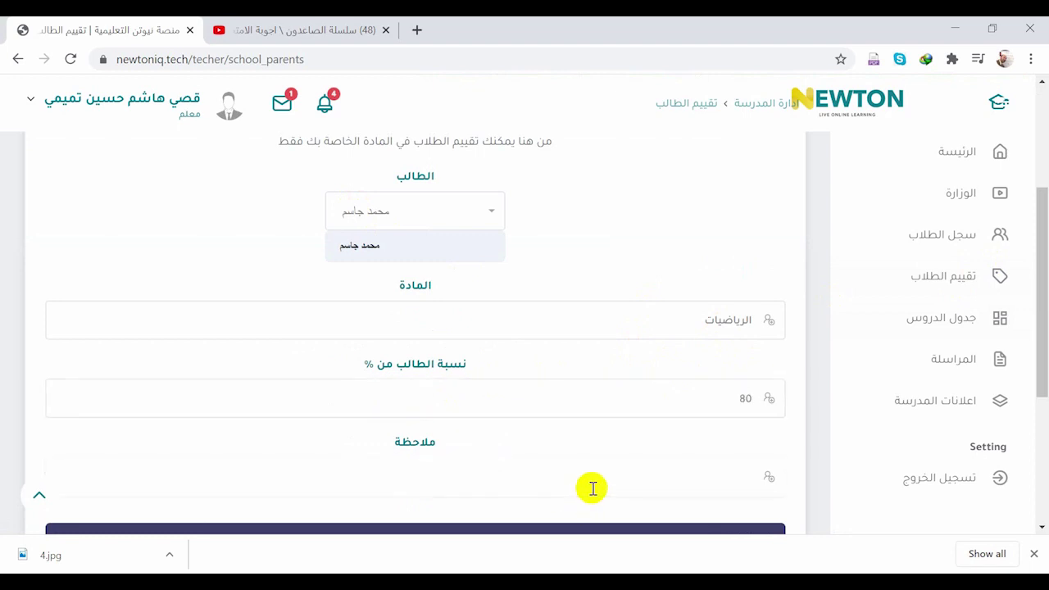
pyautogui.write('طالب متوسط')
pyautogui.scroll(-3, 592, 489)
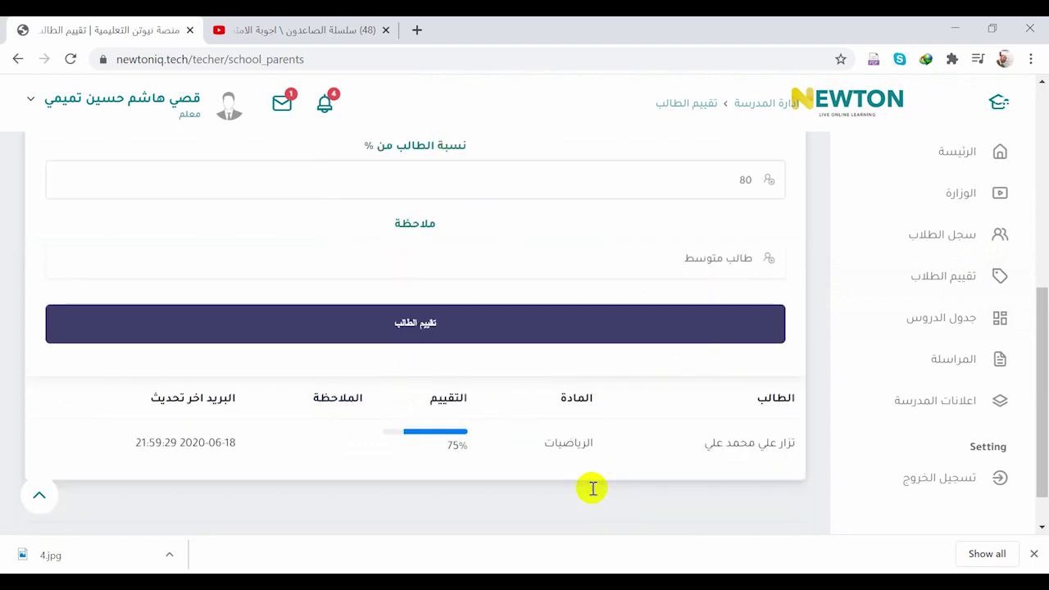
pyautogui.click(401, 326)
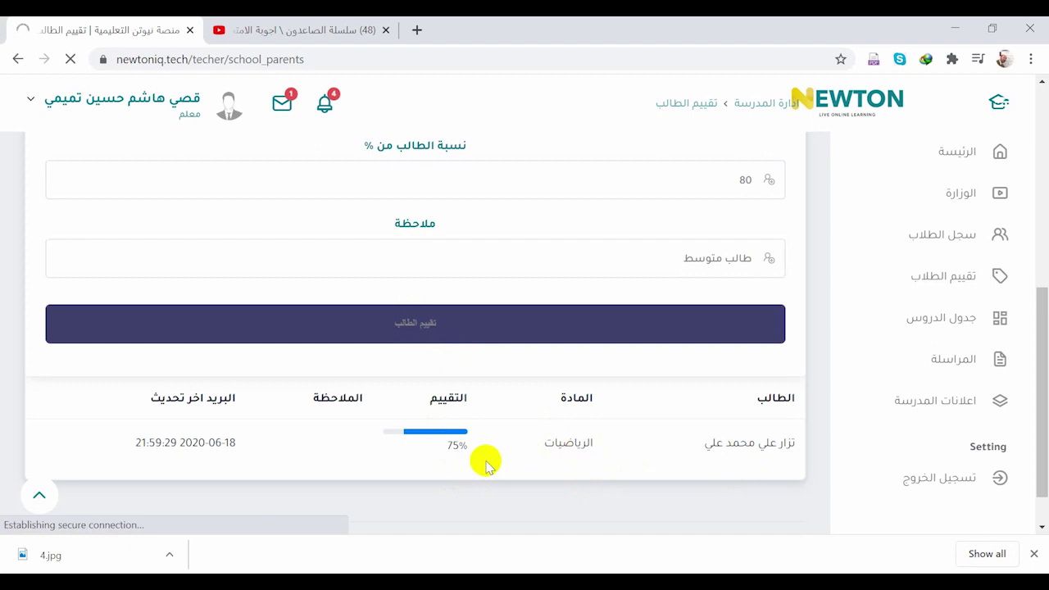
# Attempt twice to open the messaging page from the sidebar
pyautogui.scroll(3, 576, 385)
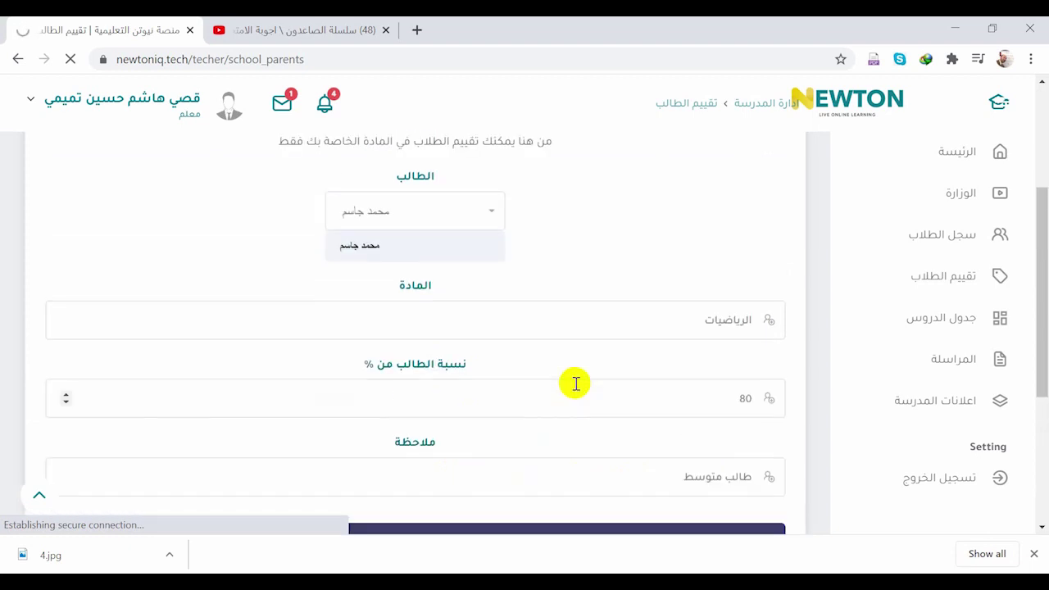
pyautogui.scroll(-3, 577, 384)
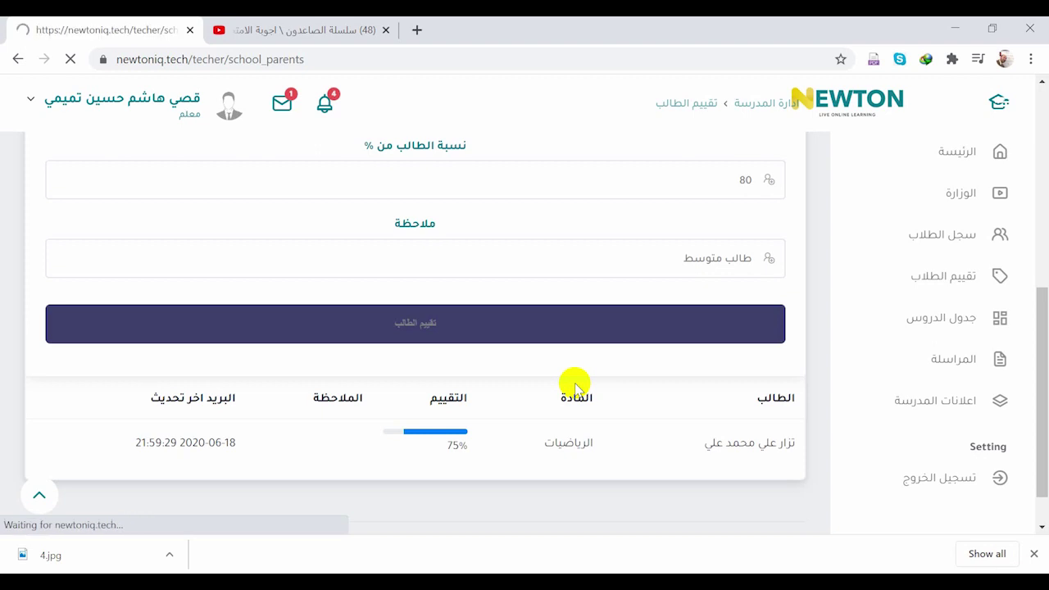
pyautogui.scroll(-5, 575, 386)
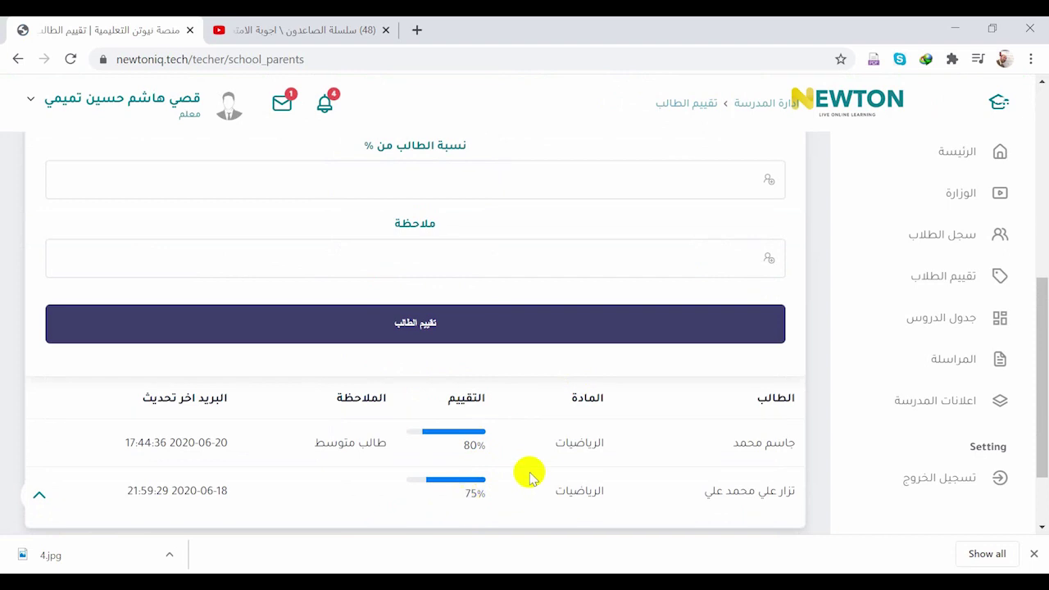
pyautogui.click(965, 363)
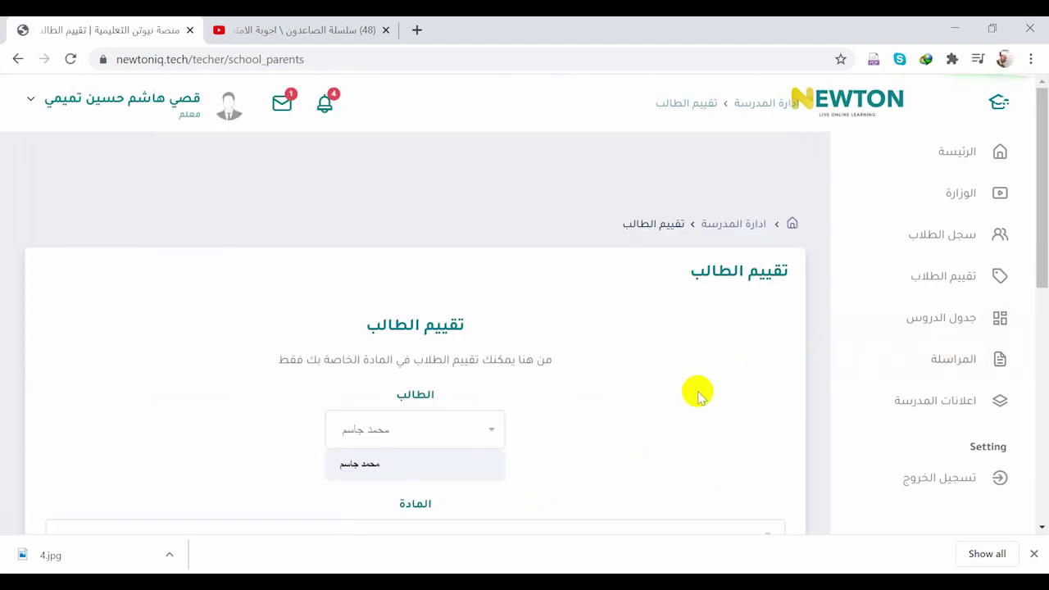
pyautogui.scroll(-3, 698, 393)
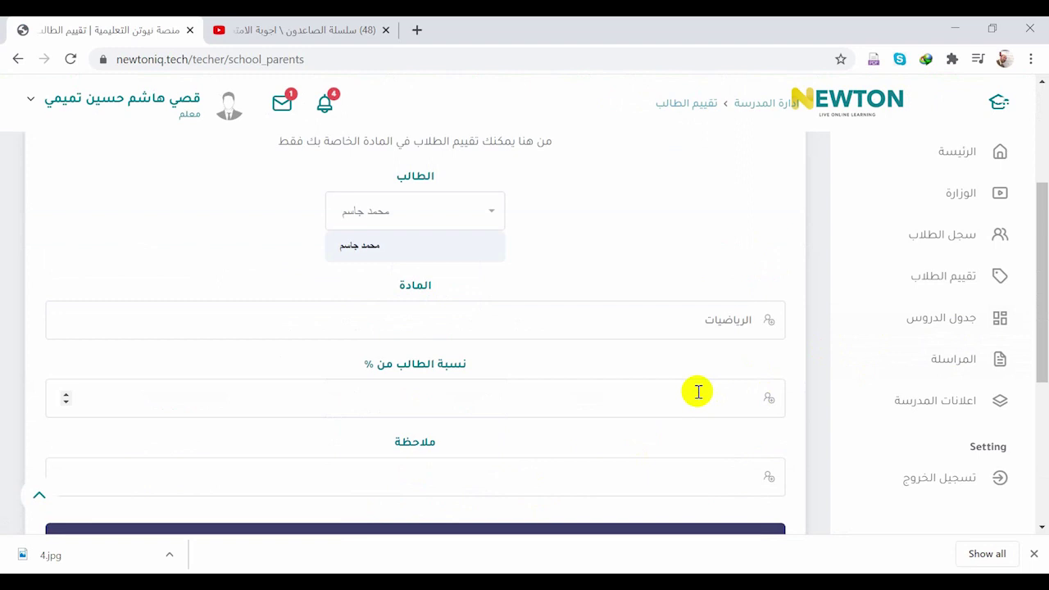
pyautogui.click(933, 361)
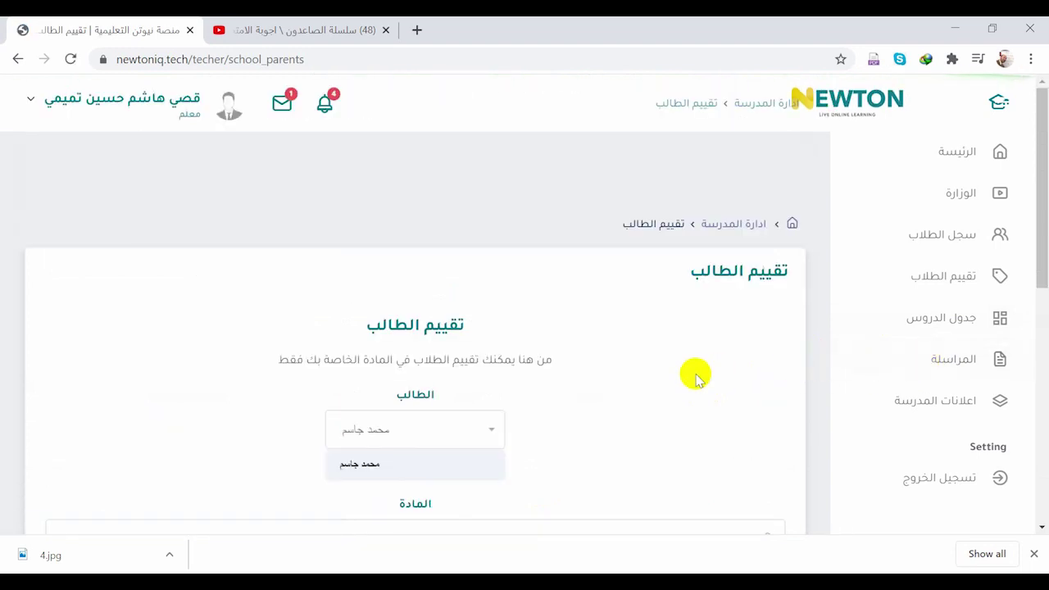
pyautogui.scroll(-3, 695, 378)
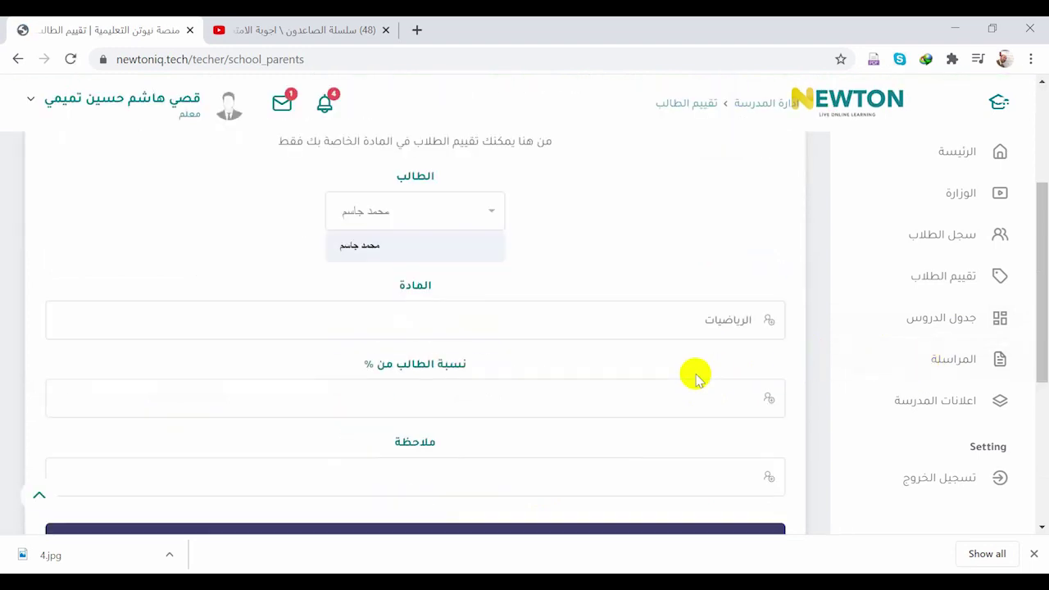
pyautogui.scroll(-3, 695, 378)
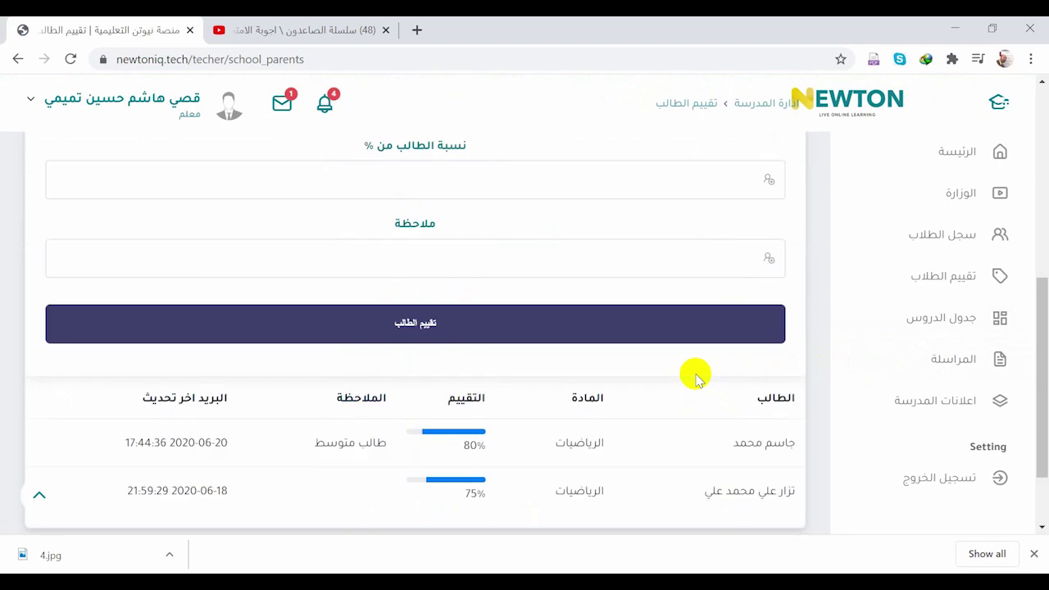
pyautogui.scroll(3, 695, 379)
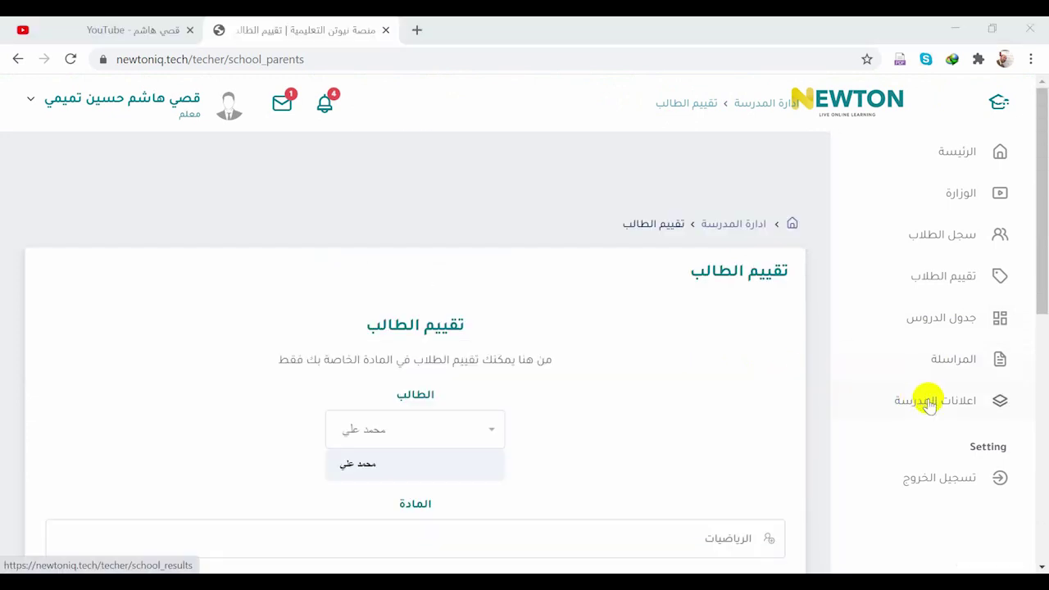
# Browse the school announcements news feed, then maximize the Camera window's live webcam view
pyautogui.click(929, 405)
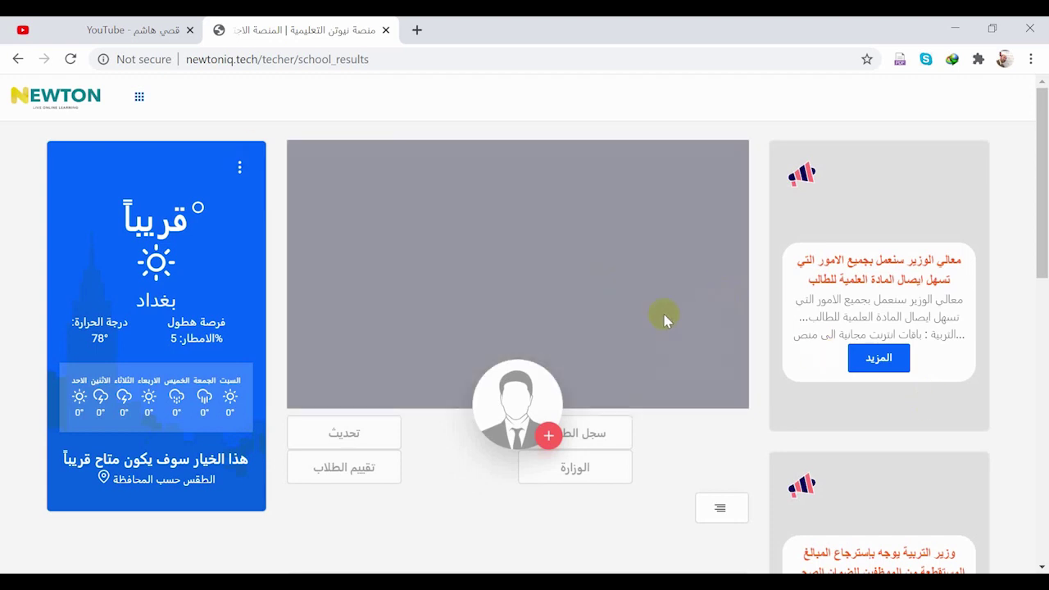
pyautogui.scroll(-7, 674, 304)
pyautogui.scroll(-2, 670, 312)
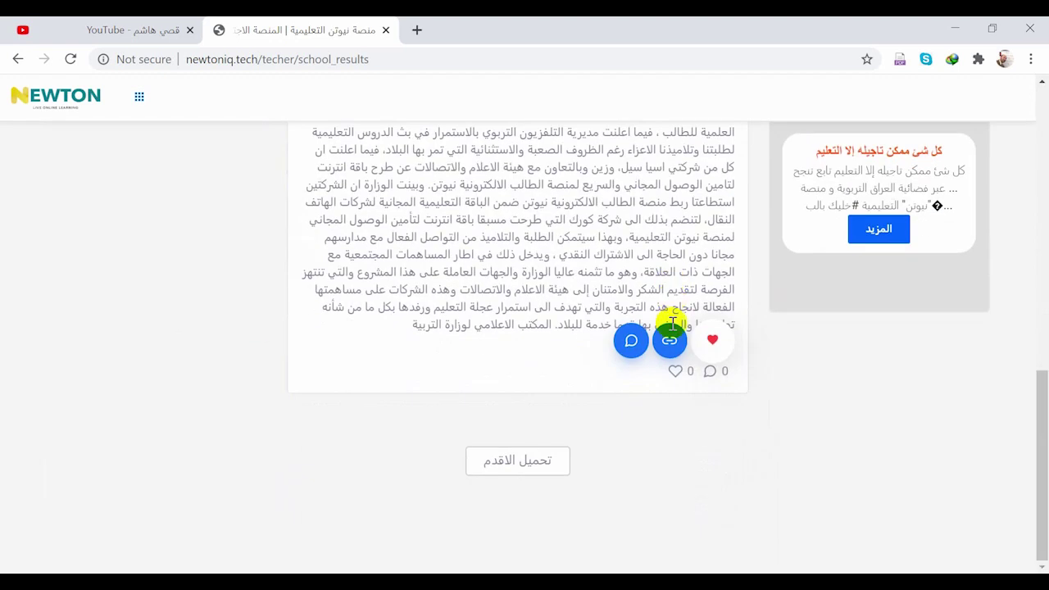
pyautogui.scroll(4, 637, 426)
pyautogui.scroll(-1, 640, 427)
pyautogui.scroll(8, 639, 428)
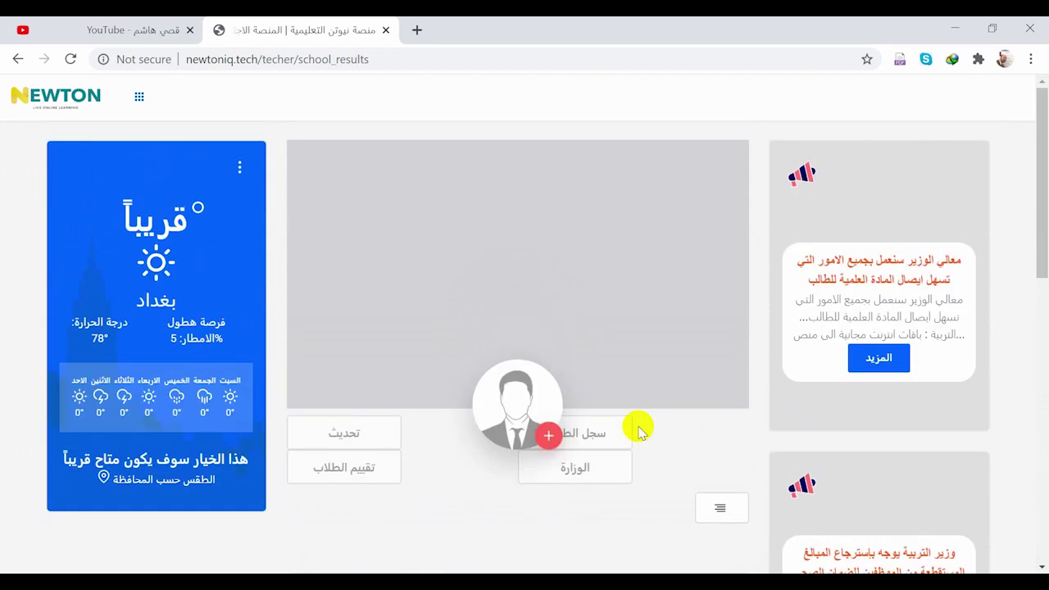
pyautogui.scroll(-5, 639, 428)
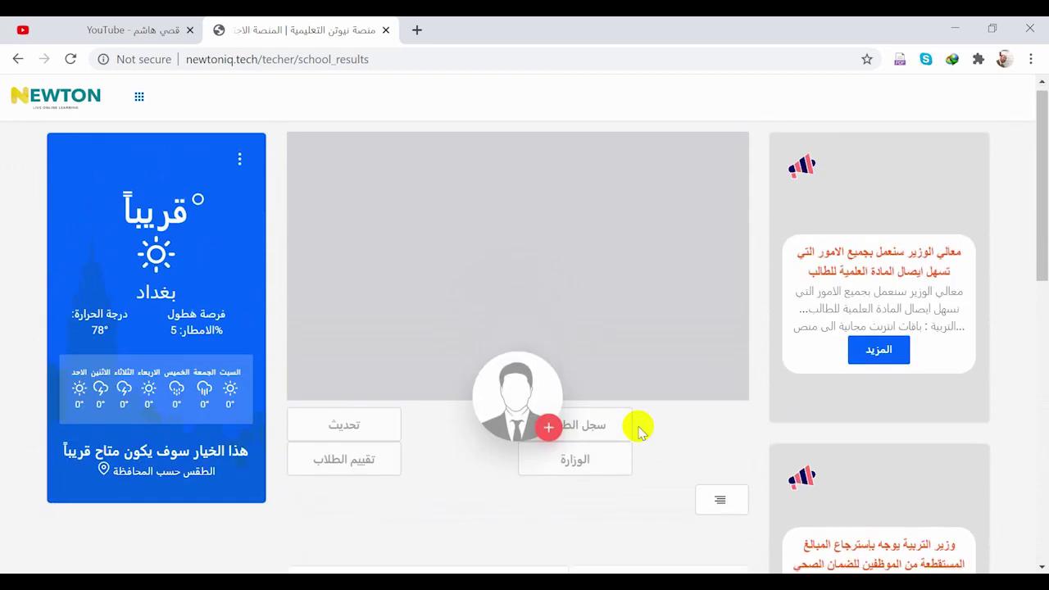
pyautogui.scroll(6, 638, 426)
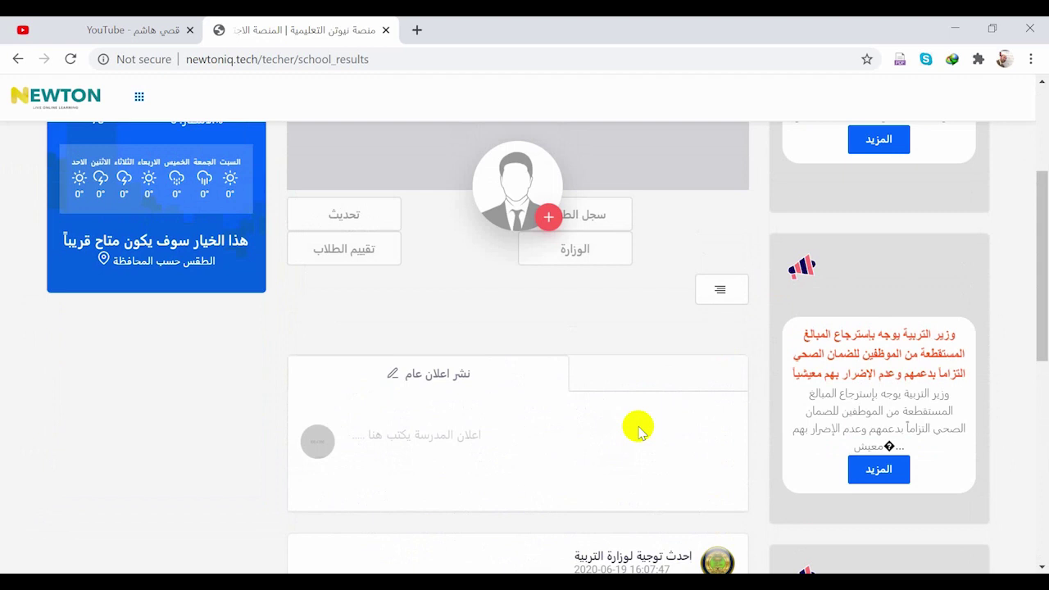
pyautogui.scroll(-3, 638, 426)
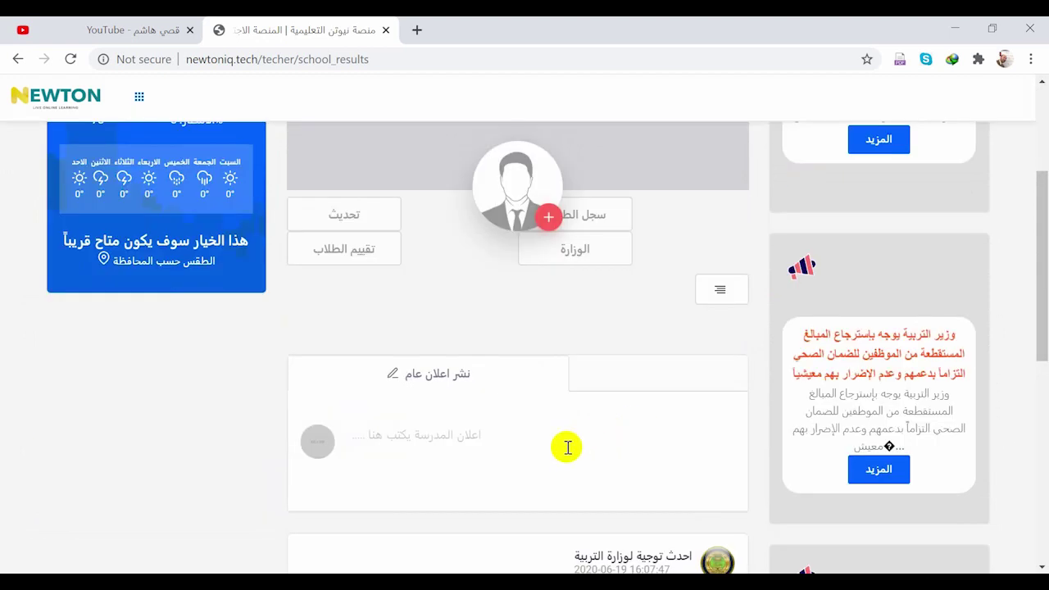
pyautogui.scroll(-3, 567, 448)
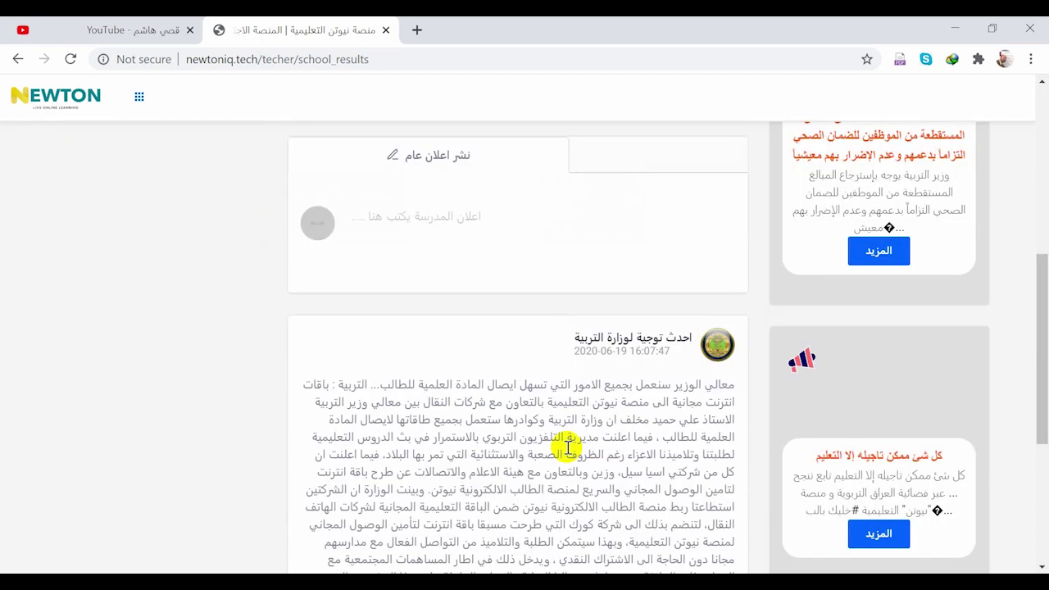
pyautogui.scroll(6, 568, 448)
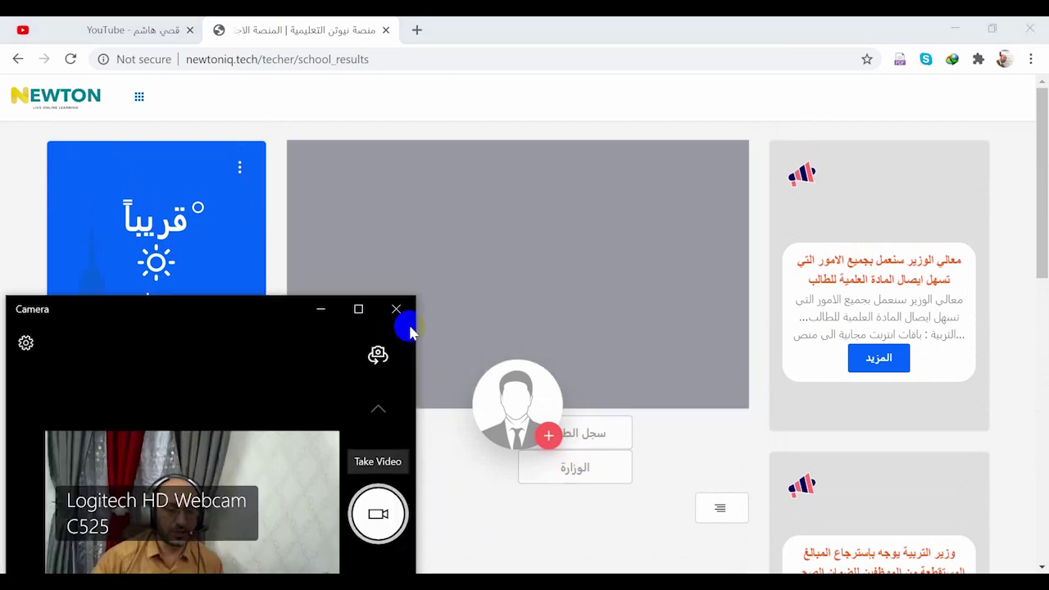
pyautogui.click(361, 310)
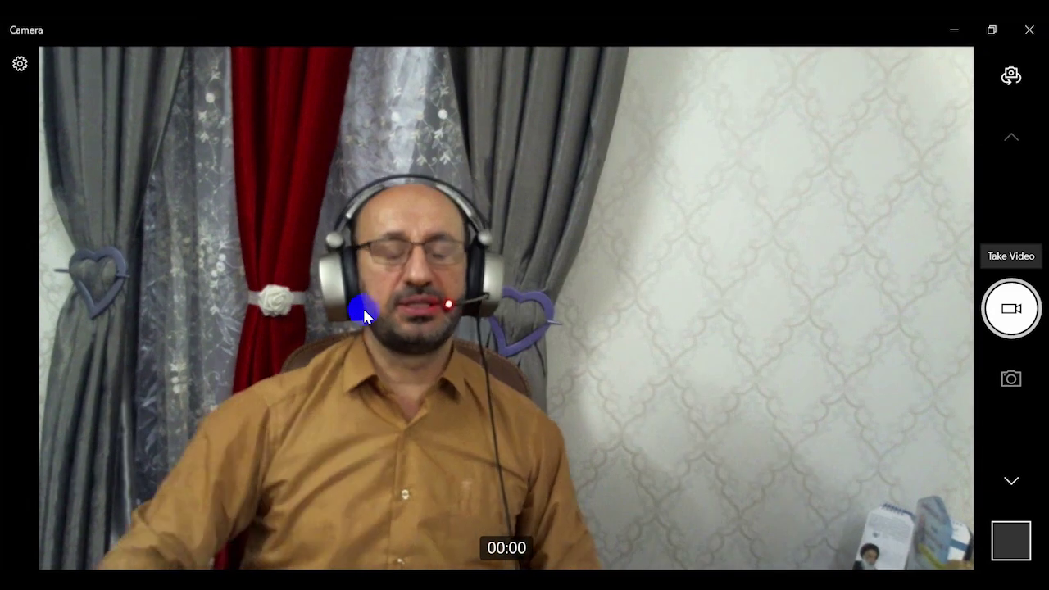